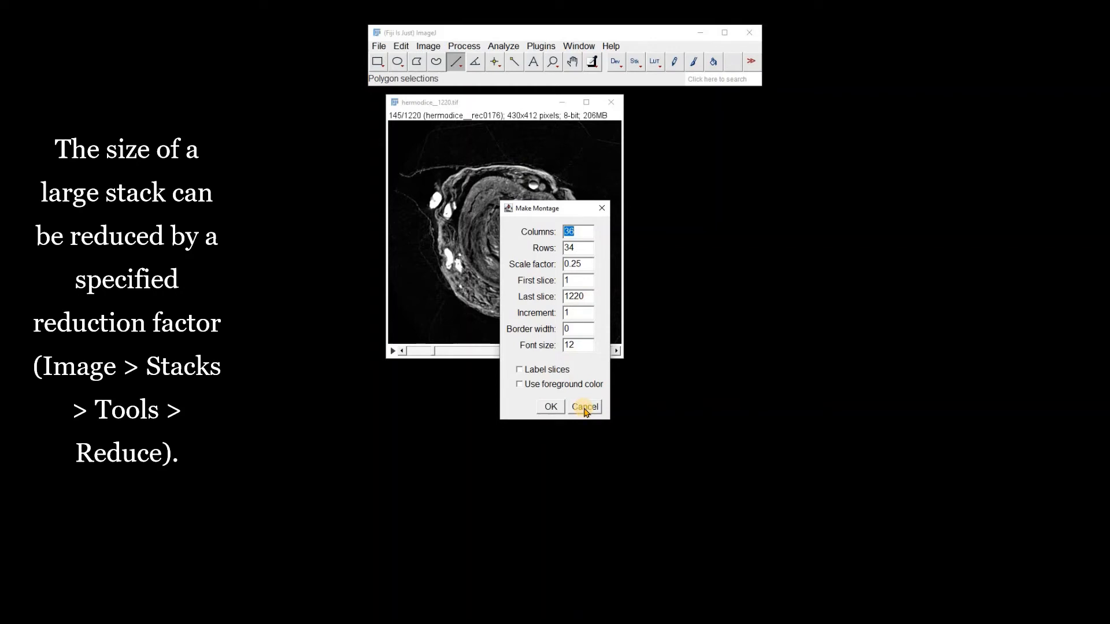
- Dismiss the montage settings and reduce the hermodice__1220.tif stack with a reduction factor of 50
left_click(585, 409)
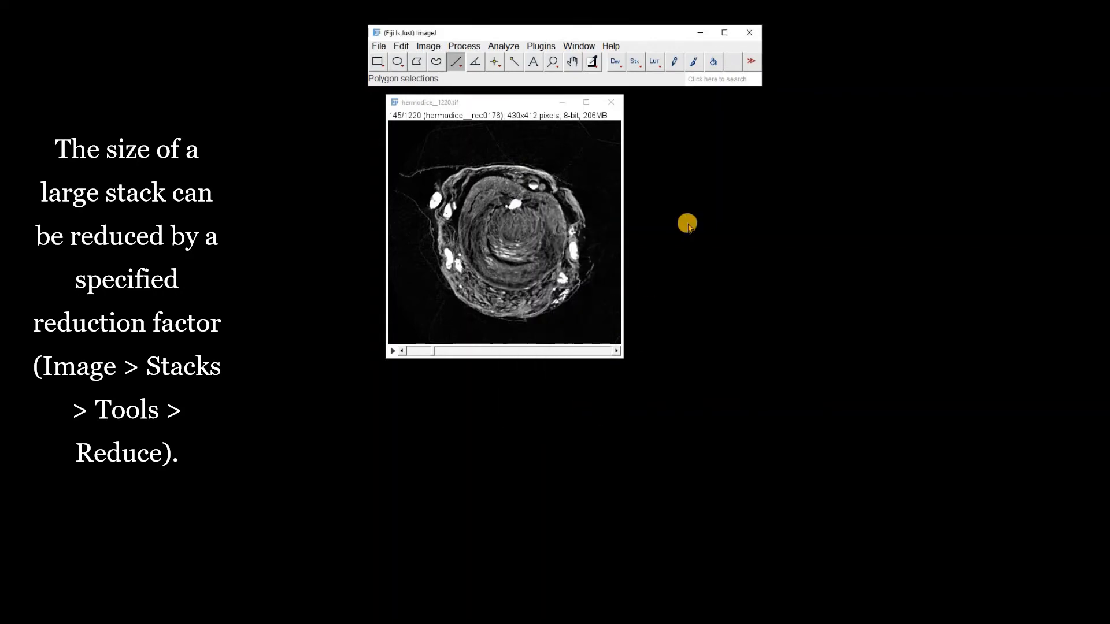
left_click(434, 49)
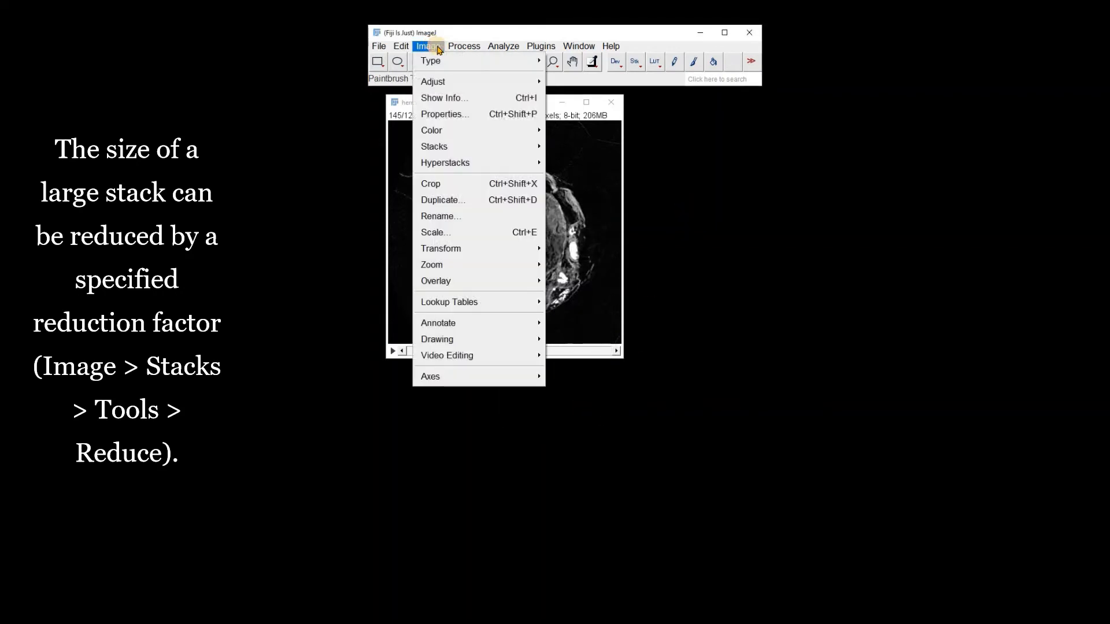
mouse_move(446, 149)
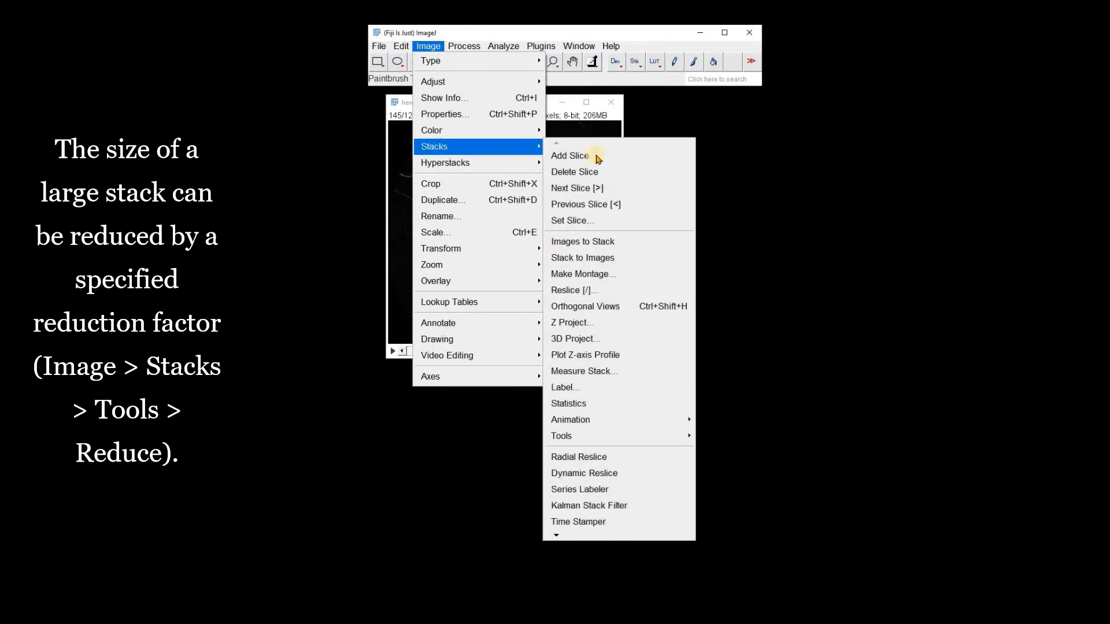
mouse_move(642, 435)
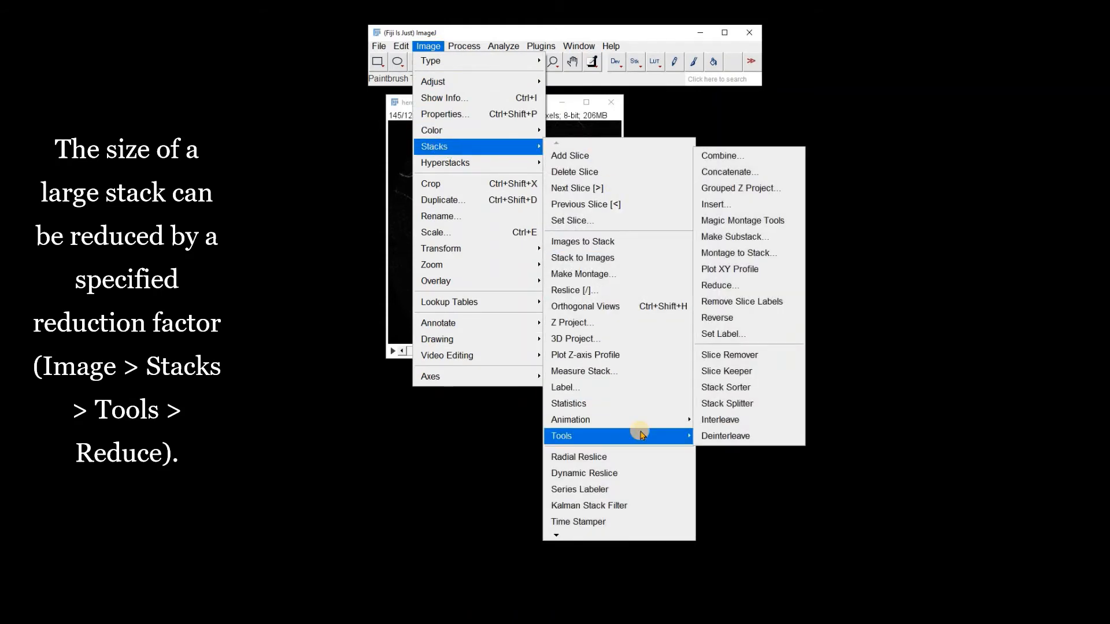
left_click(744, 287)
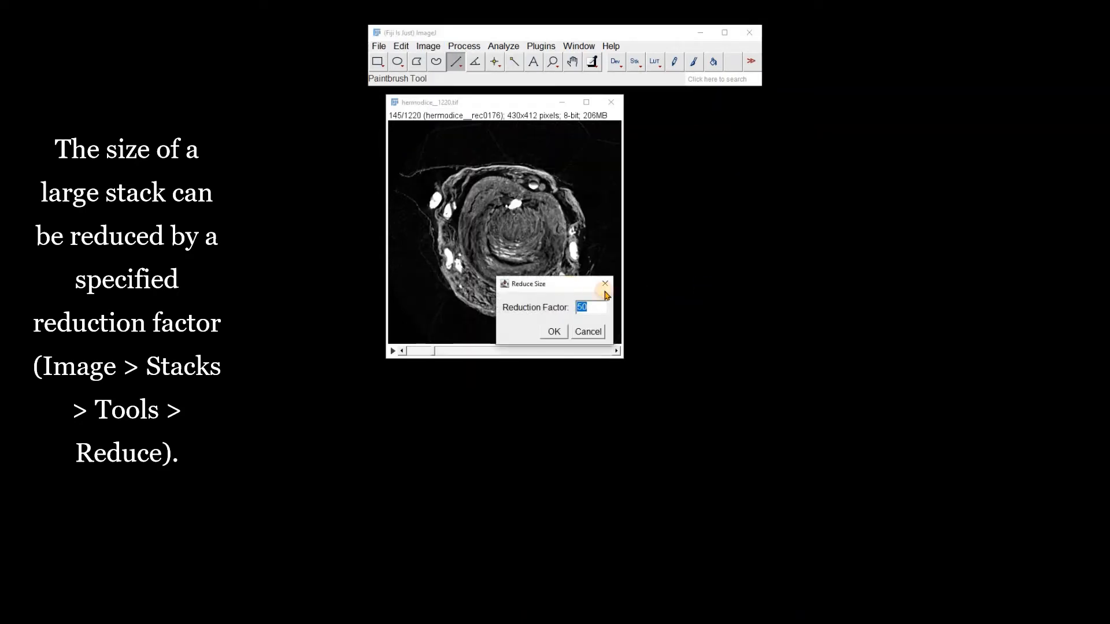
left_click_drag(605, 290, 783, 185)
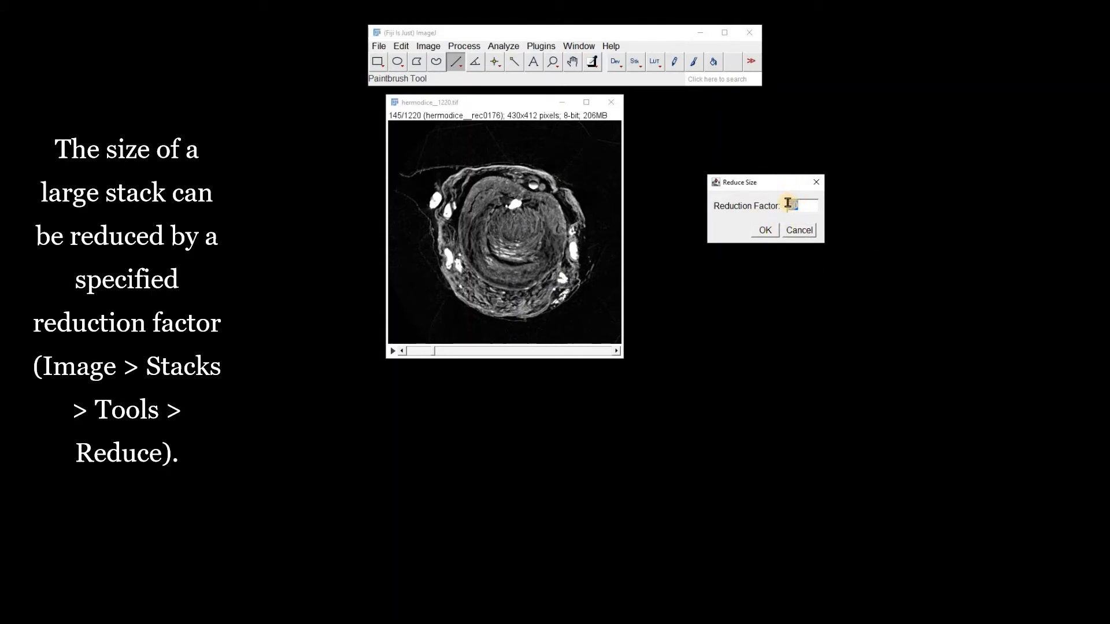
left_click(764, 231)
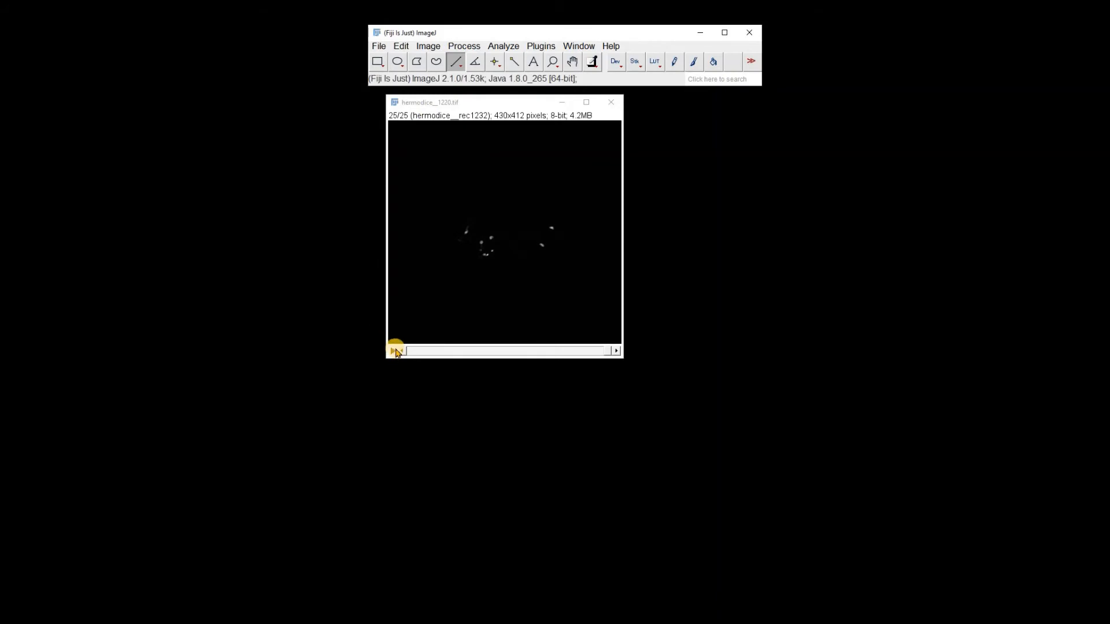
- Make a montage of slices 1 to 25 with 5 columns, 5 rows, scale factor 0.25 and increment 1, and close the resulting image
left_click_drag(608, 350, 405, 353)
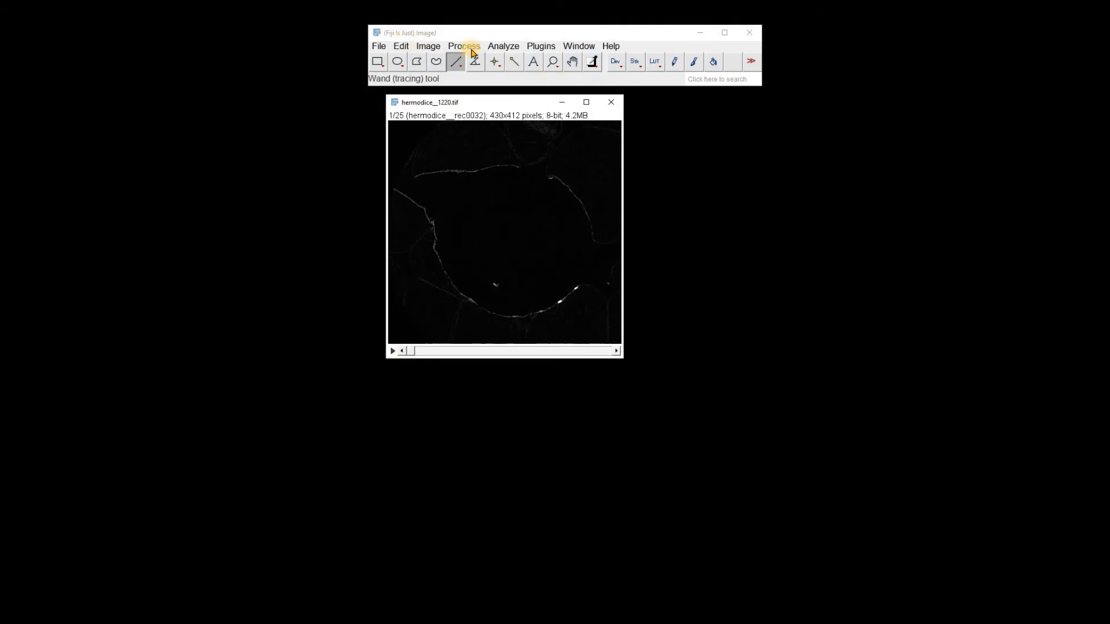
left_click(428, 48)
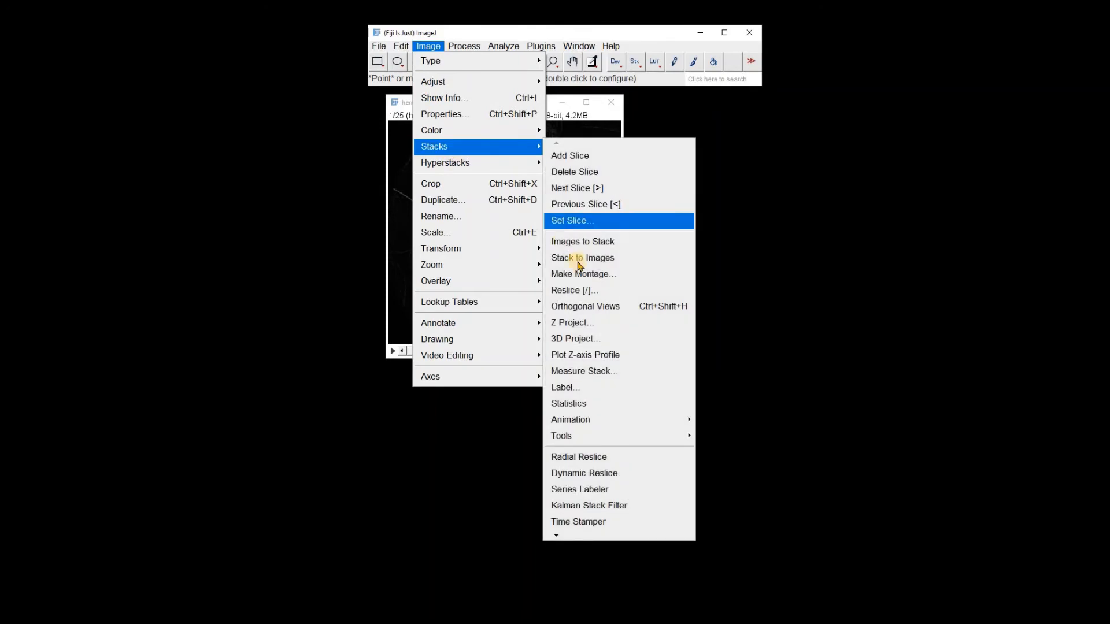
left_click(581, 273)
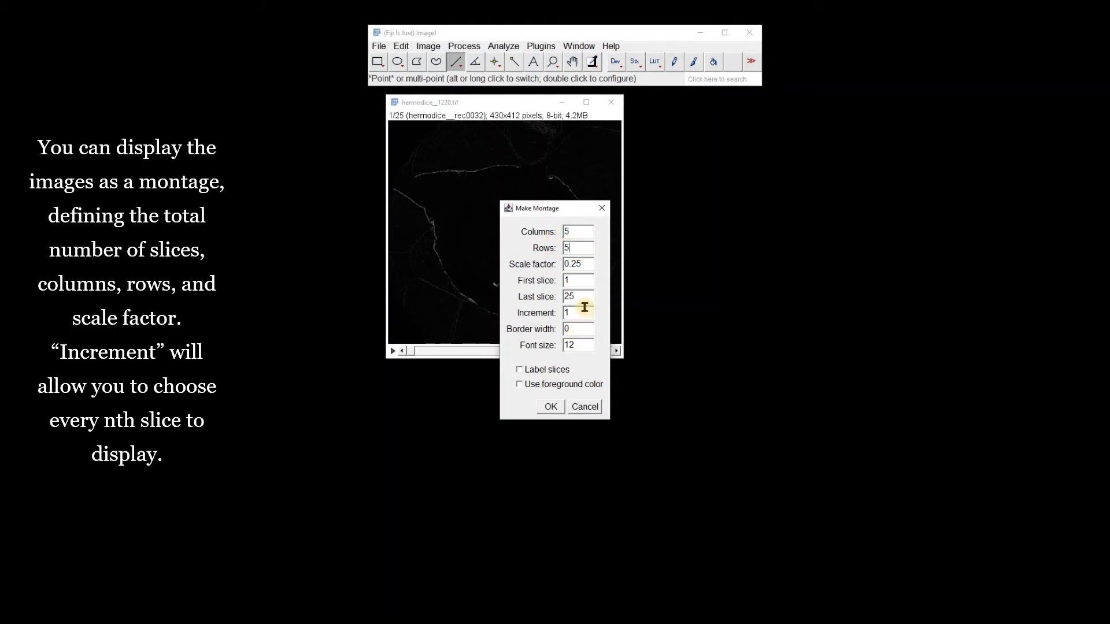
left_click(552, 407)
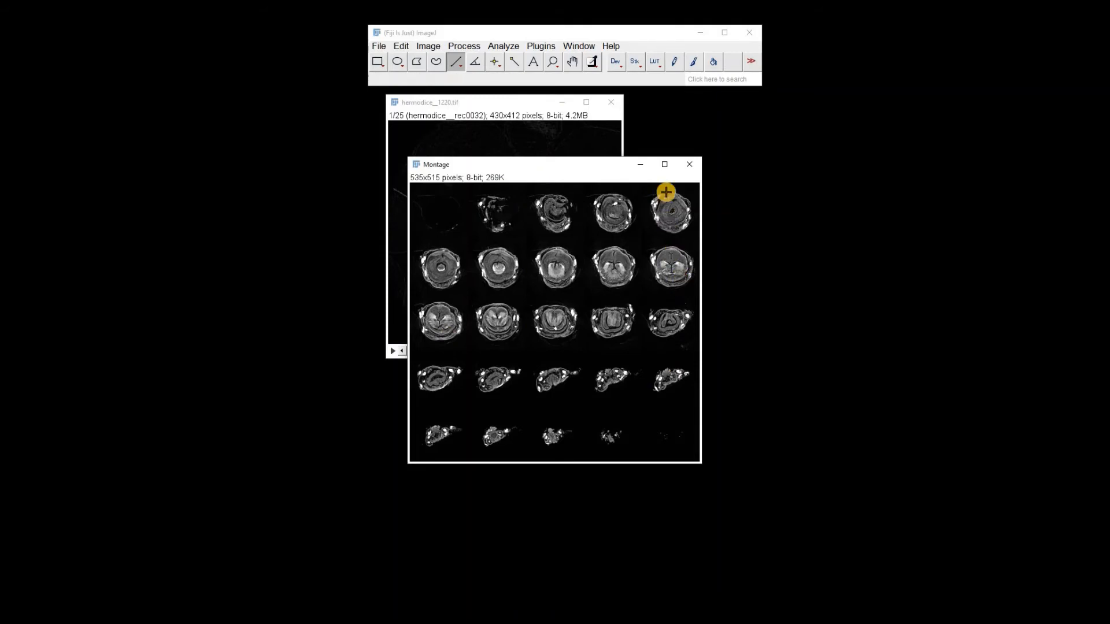
left_click(690, 164)
- Load the Magic Montage Tools and generate an automatic montage from the reduced stack, placing it beside the stack image
left_click(433, 47)
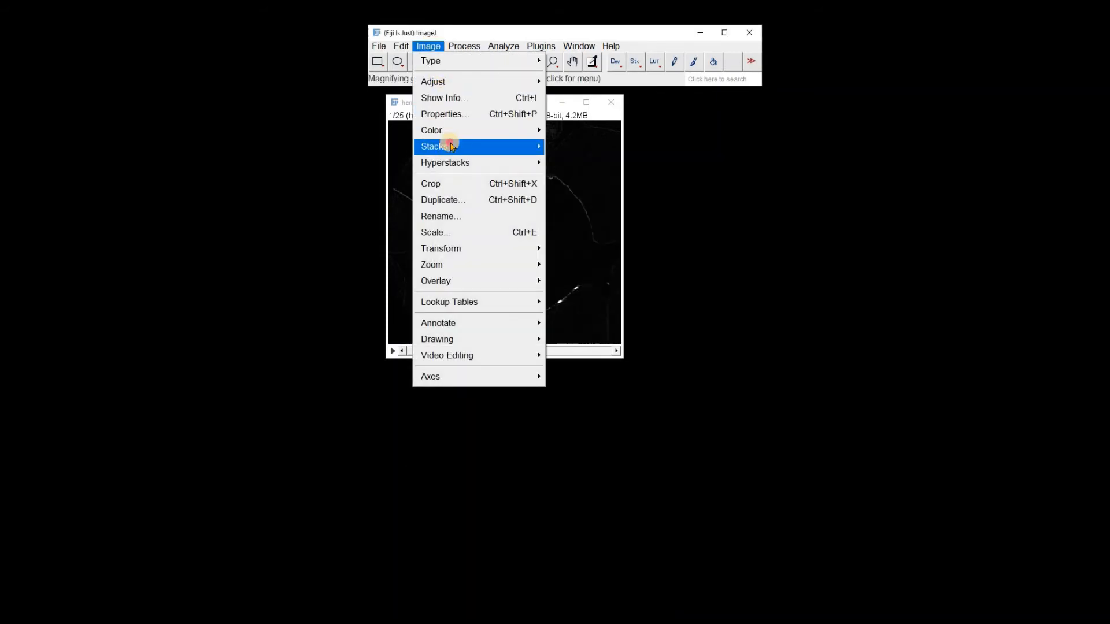
mouse_move(445, 145)
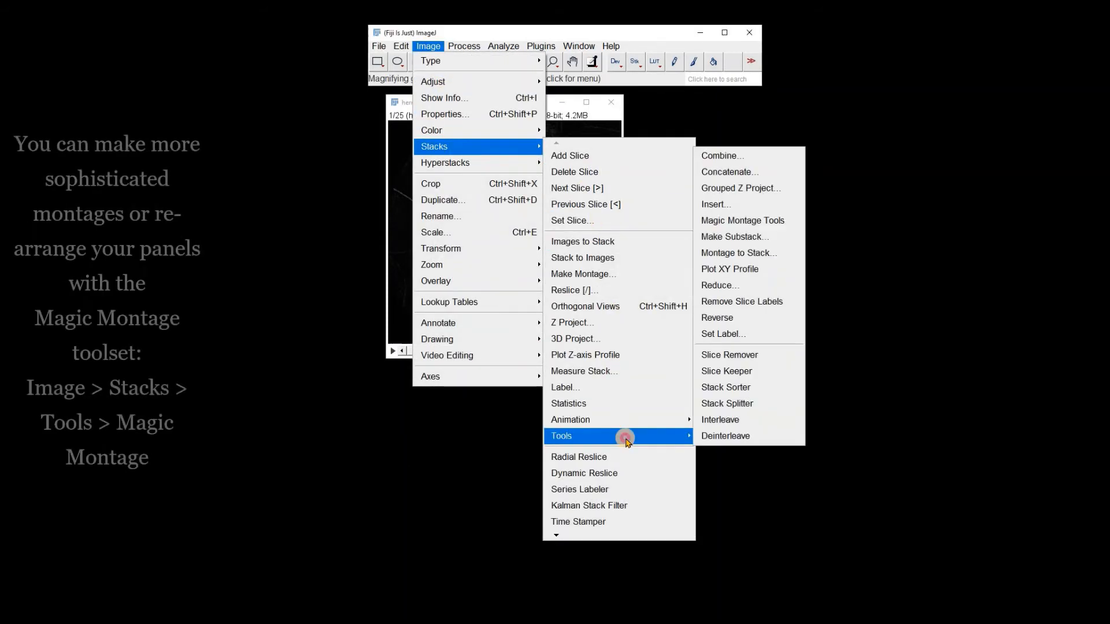
mouse_move(625, 438)
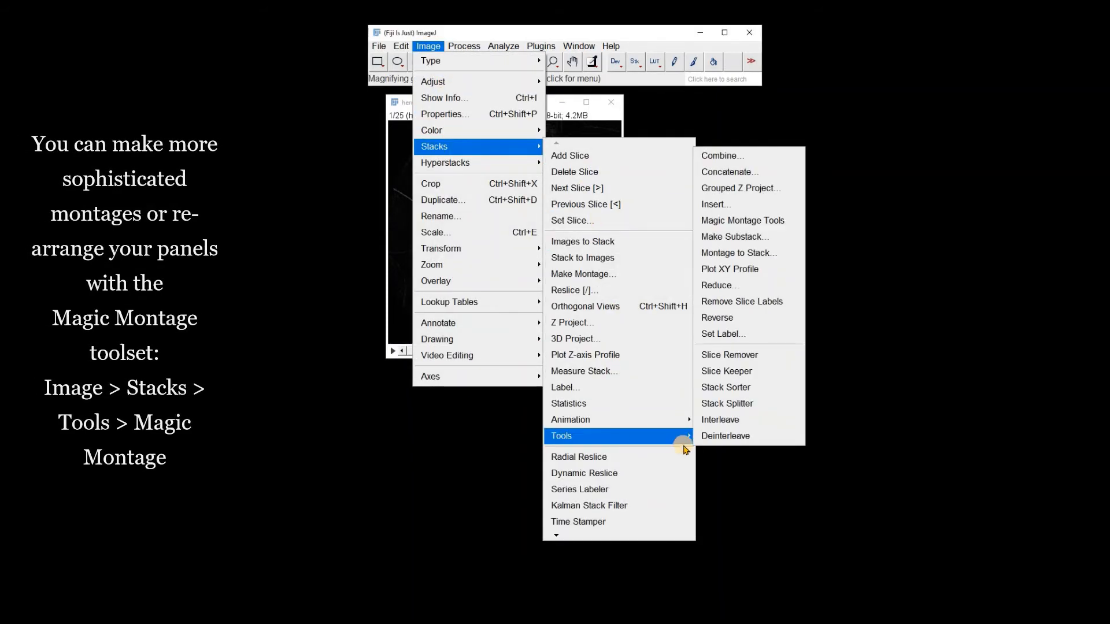
left_click(721, 222)
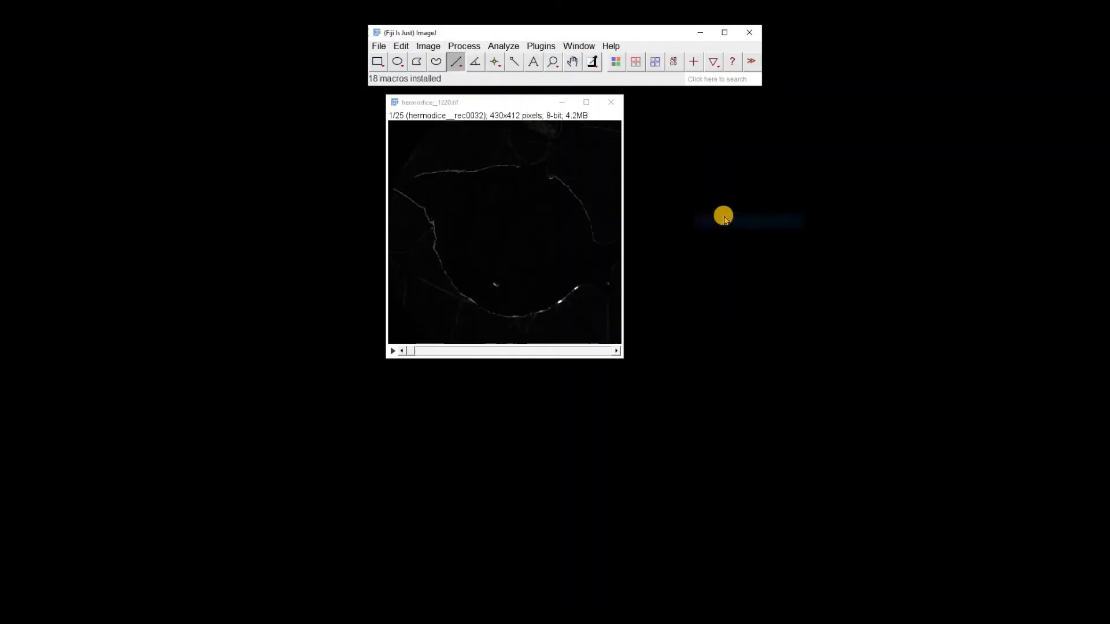
left_click(617, 67)
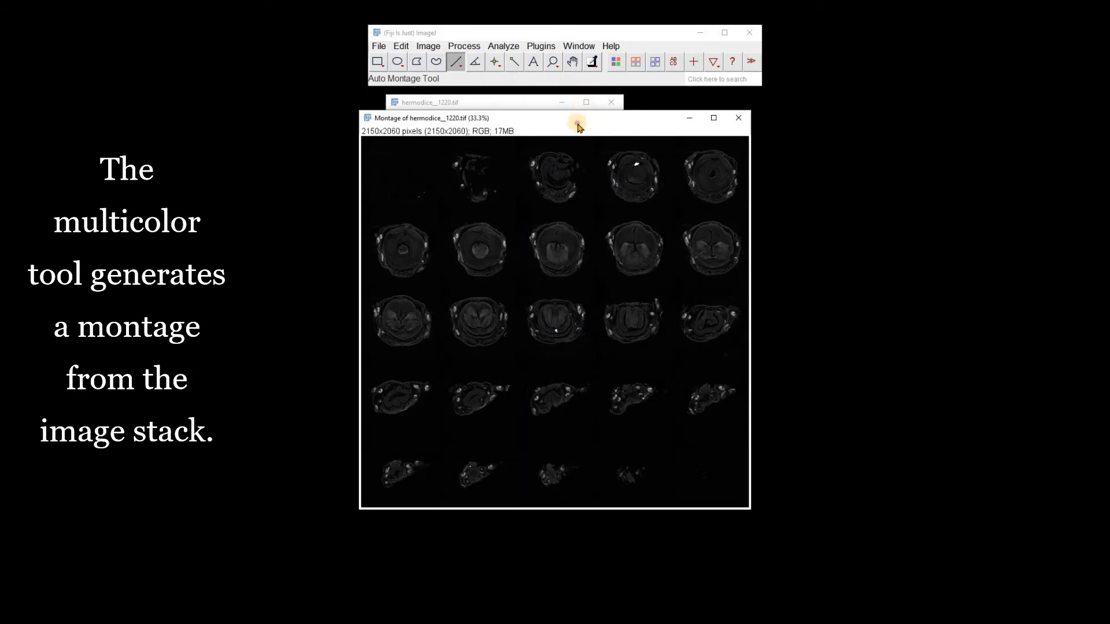
left_click_drag(577, 119, 850, 120)
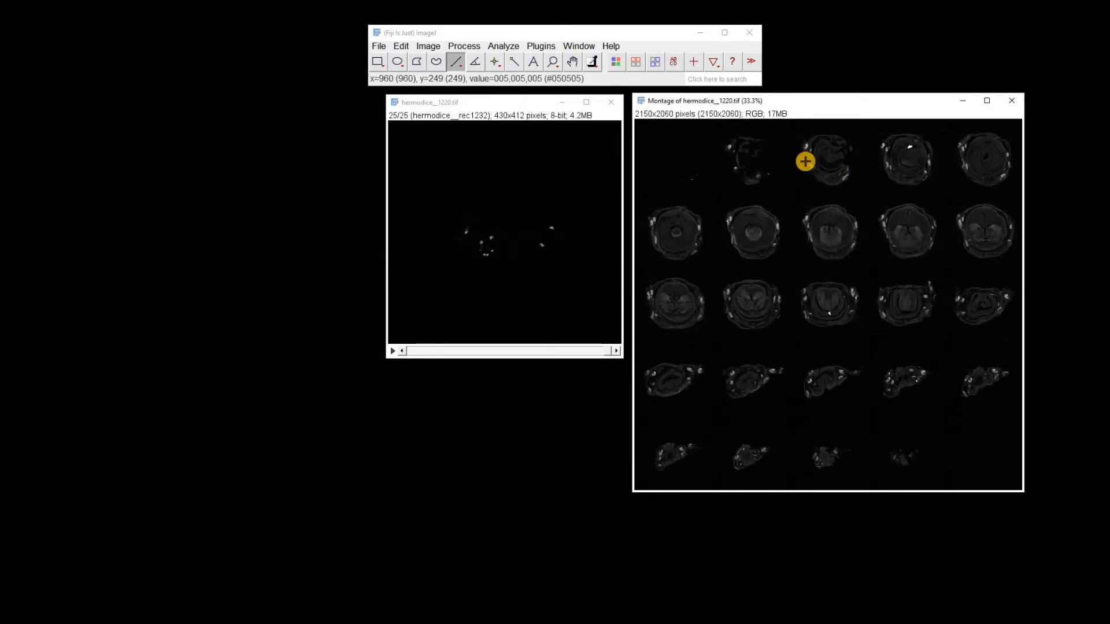
- Apply automatic brightness and contrast adjustment to the whole montage and close the adjustment dialog
left_click(714, 62)
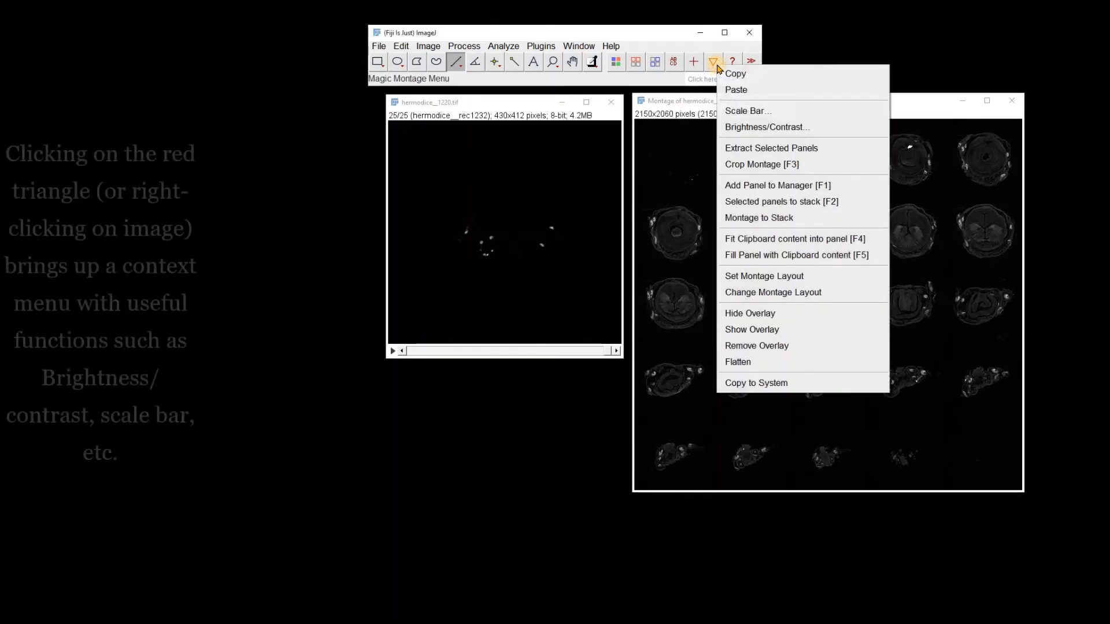
left_click(749, 127)
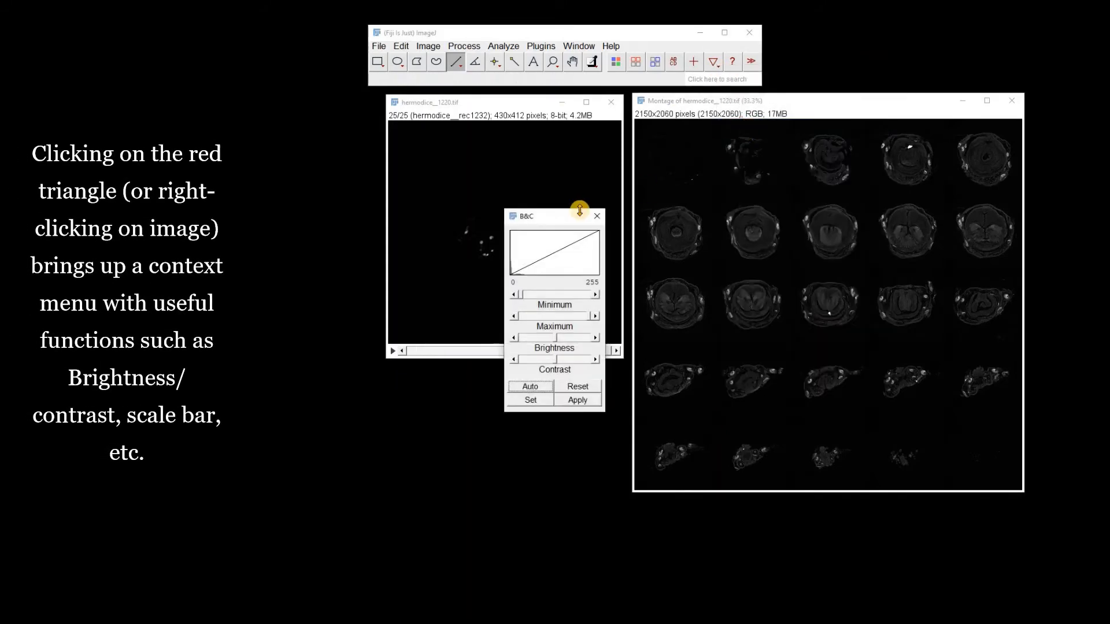
left_click(531, 387)
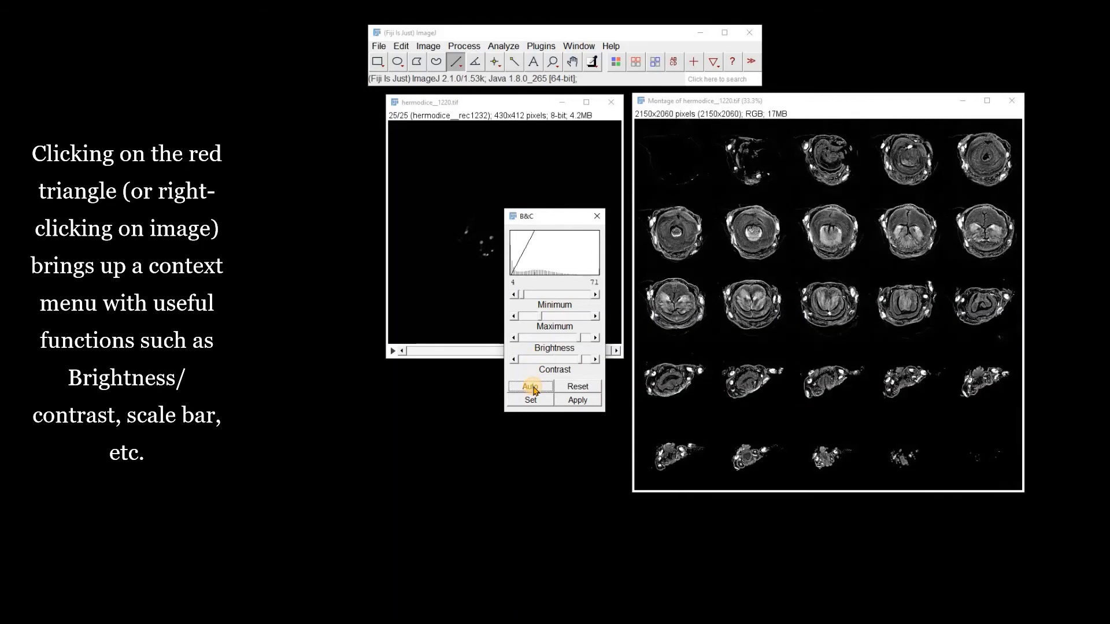
left_click(597, 217)
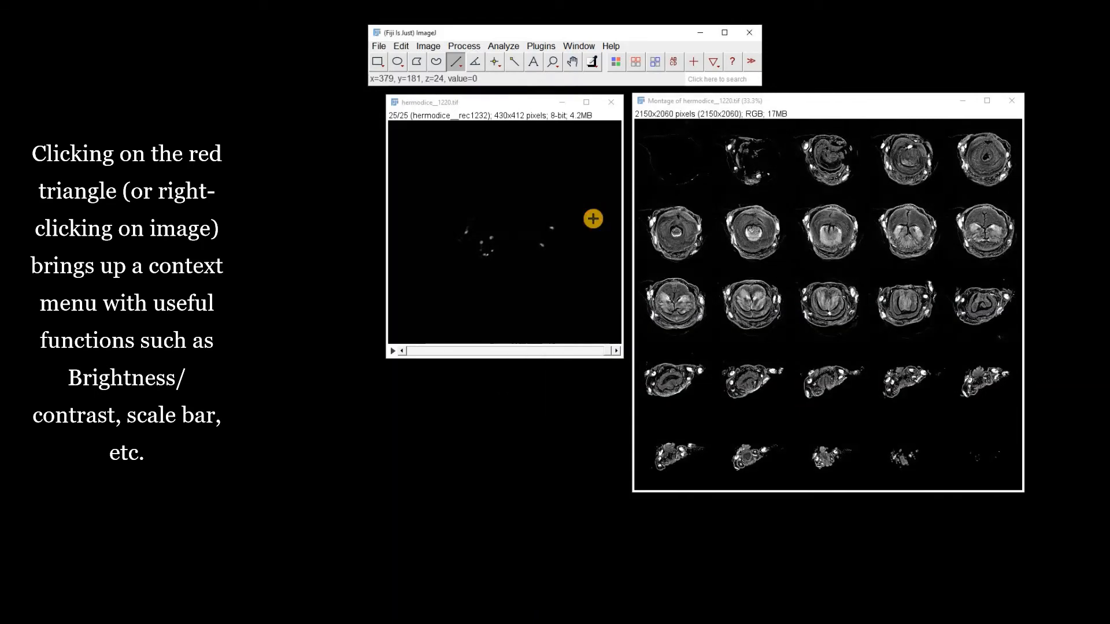
- Extract the second panel of the montage's second row as a new image with the Select Panels Tool, and close the extract
left_click(634, 63)
left_click(751, 233)
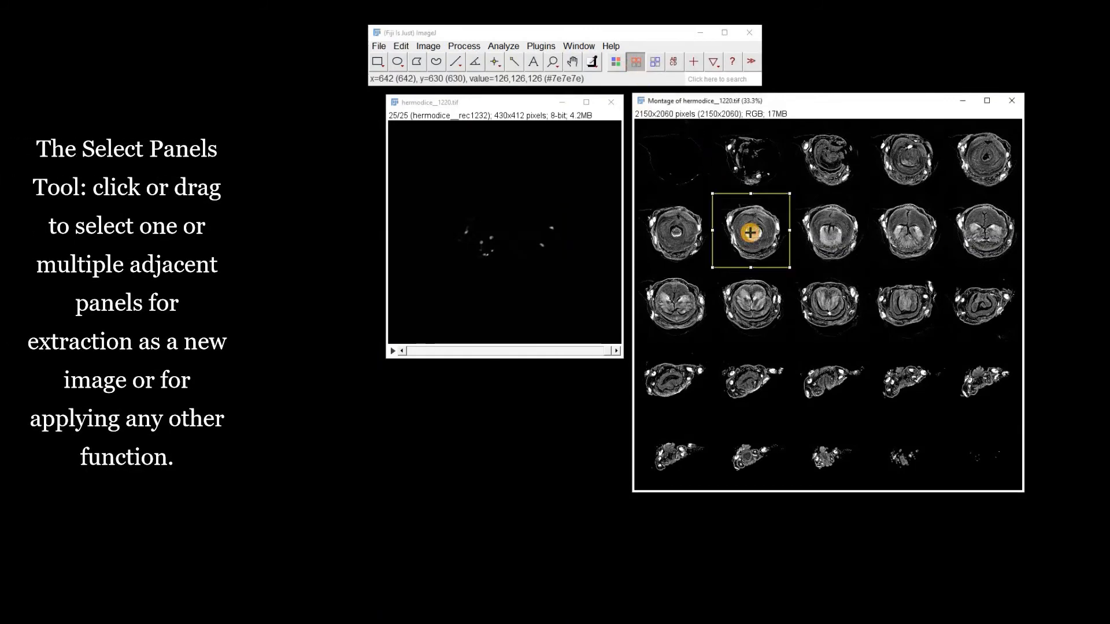
left_click(713, 62)
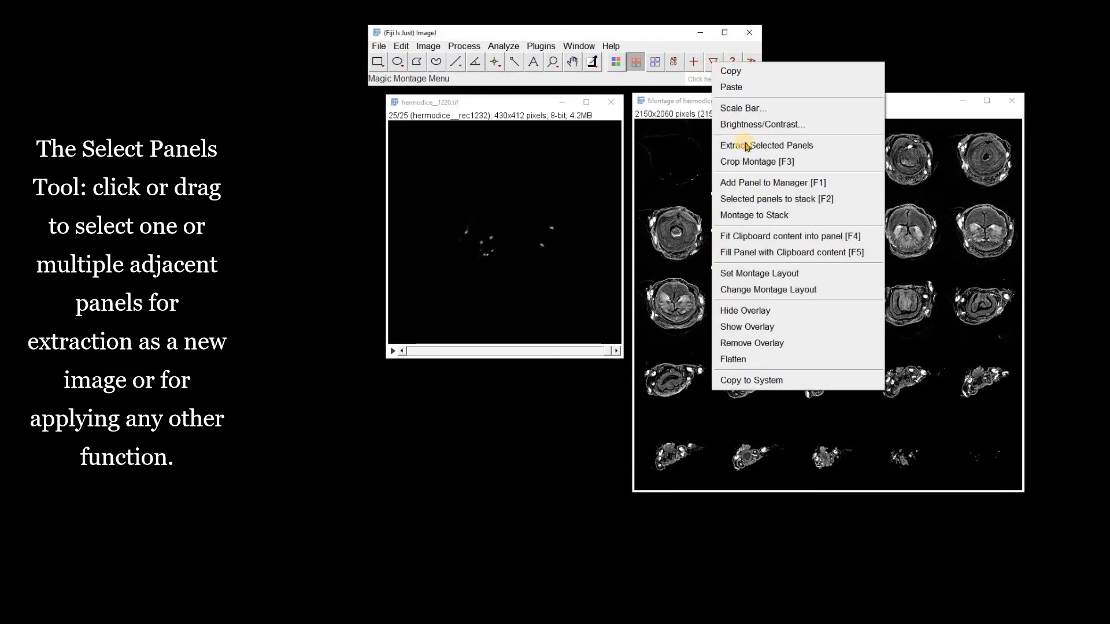
left_click(741, 144)
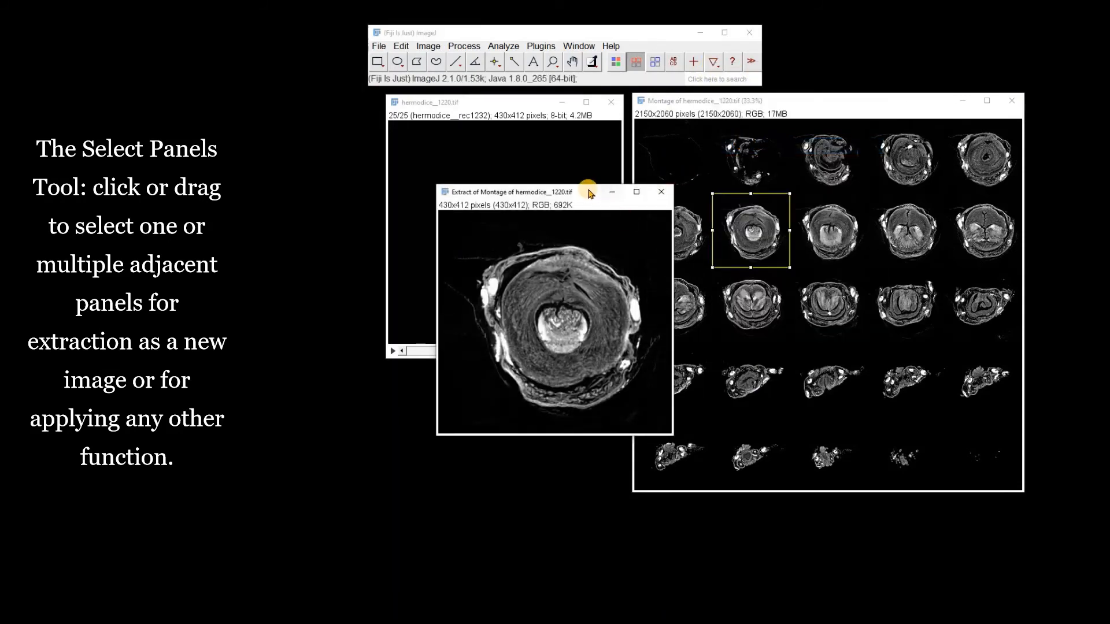
left_click(662, 193)
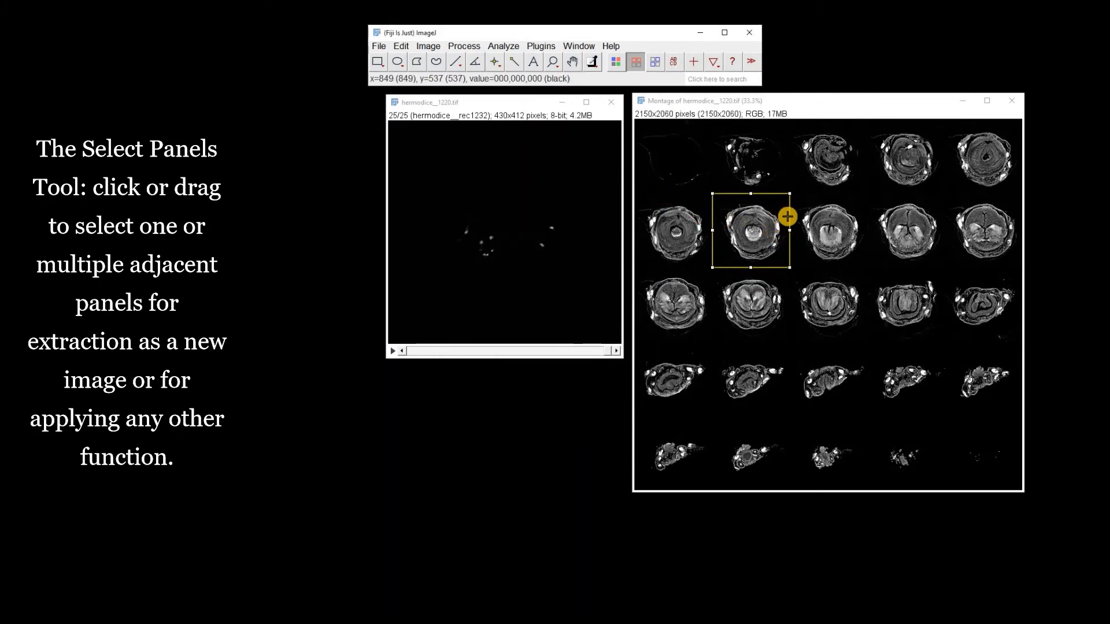
- Extract the third-column panels from rows two to four of the montage as one new image, and close the extract
left_click_drag(823, 228, 856, 369)
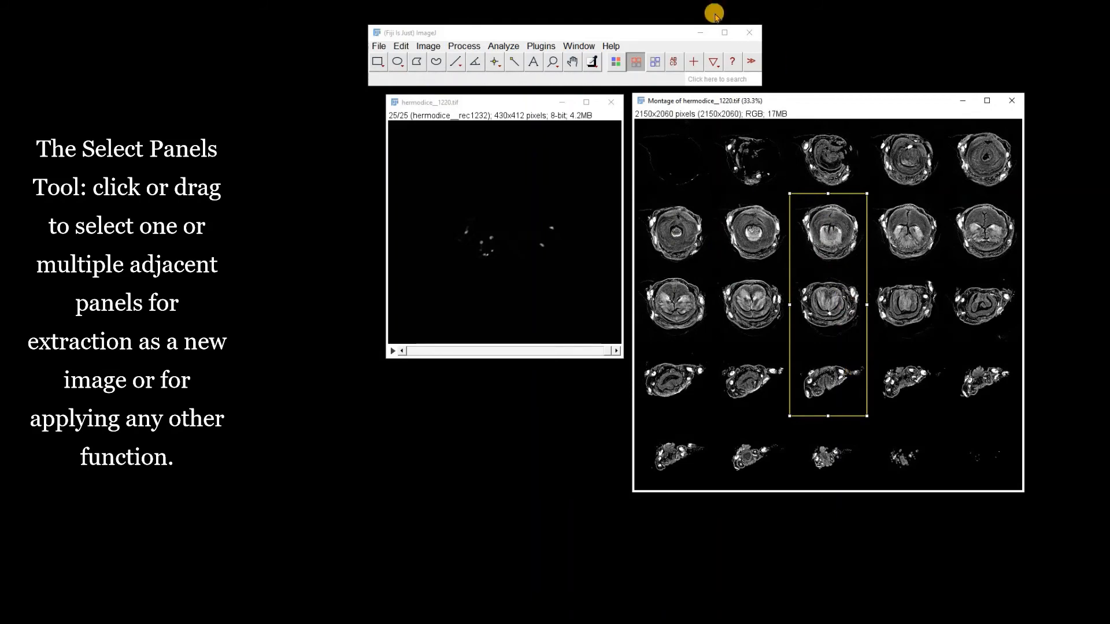
left_click(719, 69)
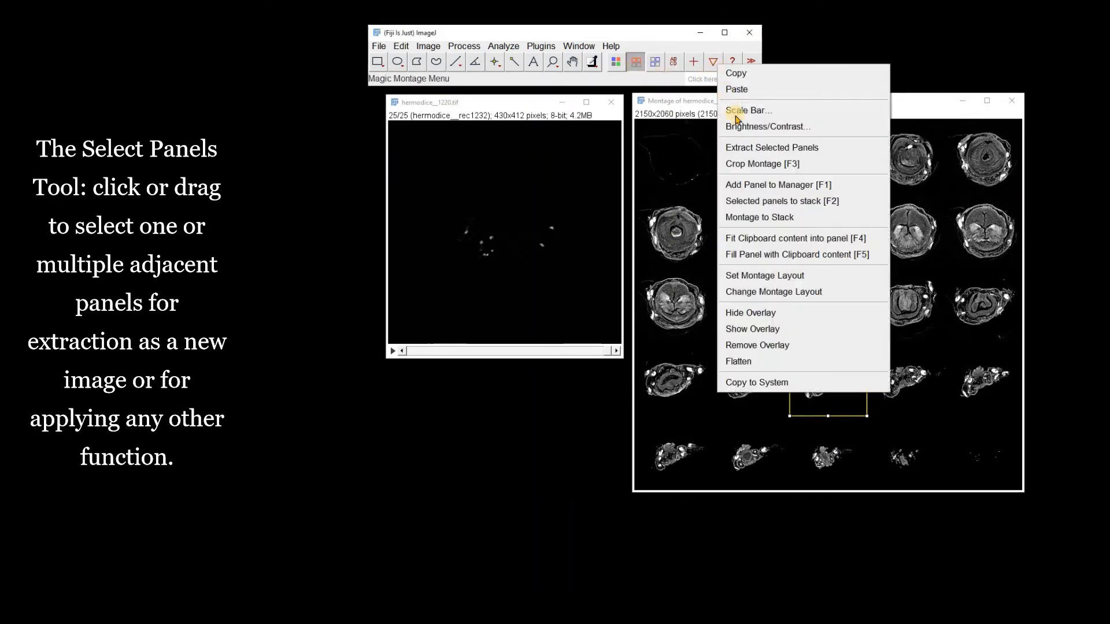
left_click(750, 148)
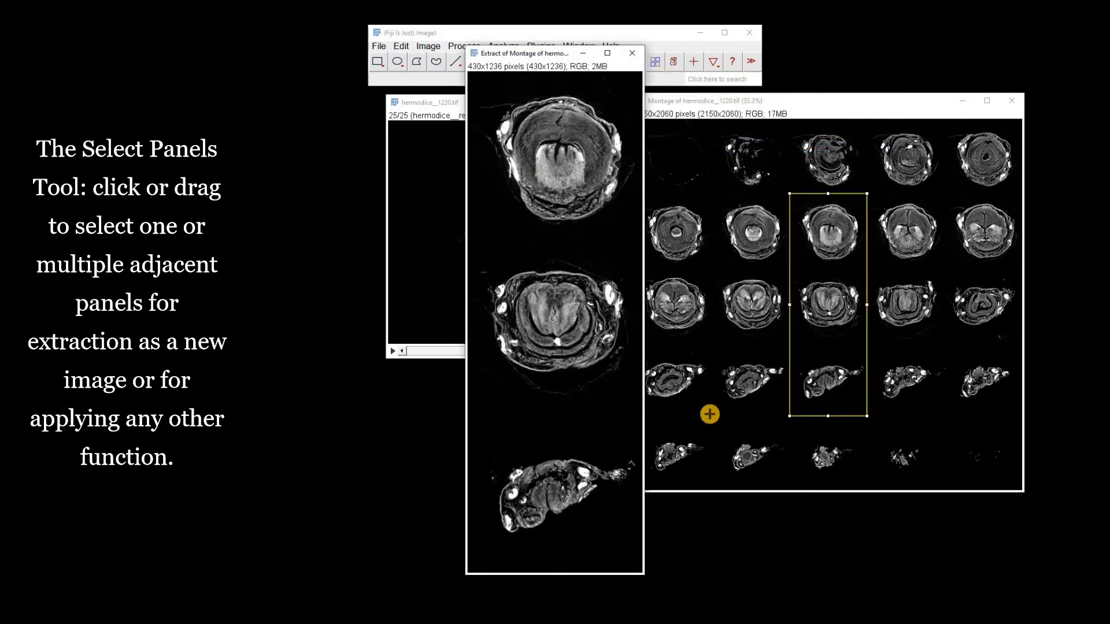
left_click(631, 55)
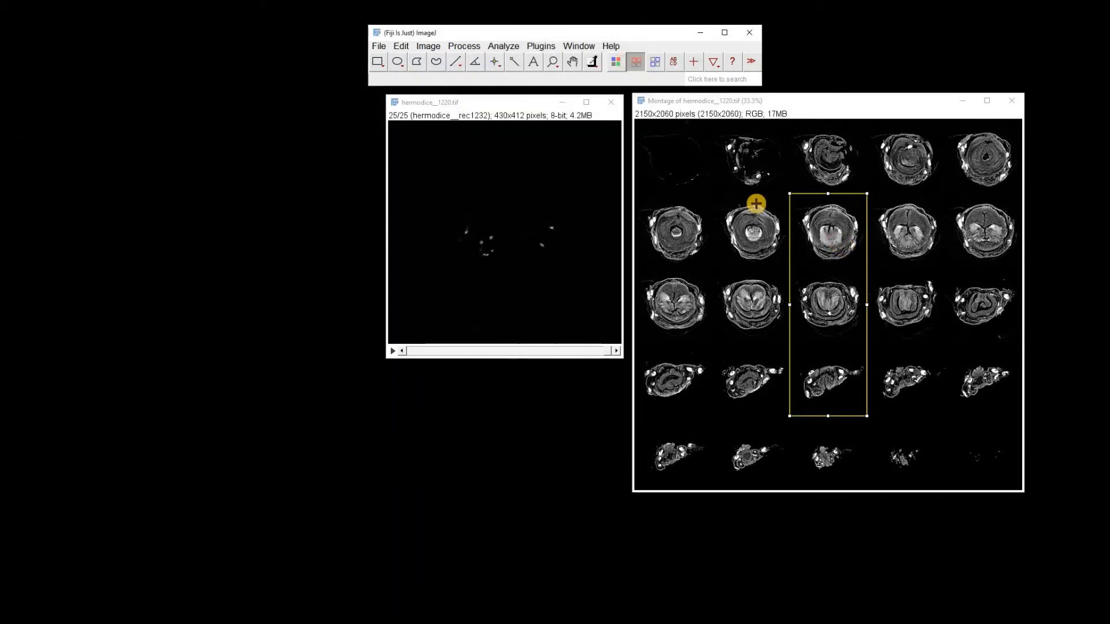
- Rearrange panels with the Montage Shuffler Tool, moving the fourth panel of the first row to the fourth place in the last row
left_click(657, 64)
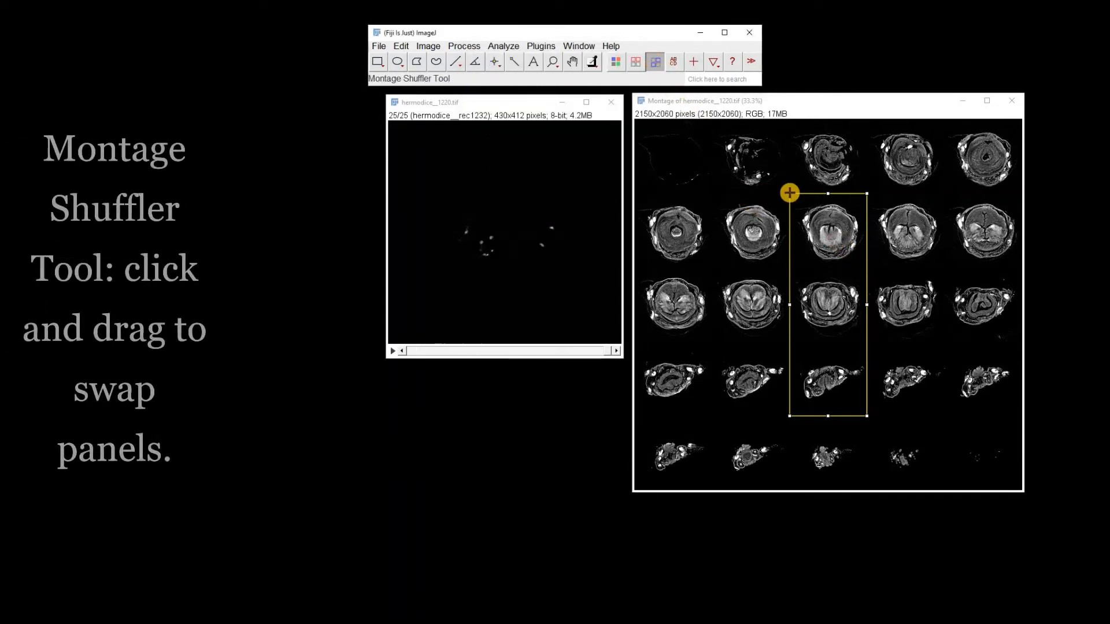
left_click_drag(917, 157, 907, 454)
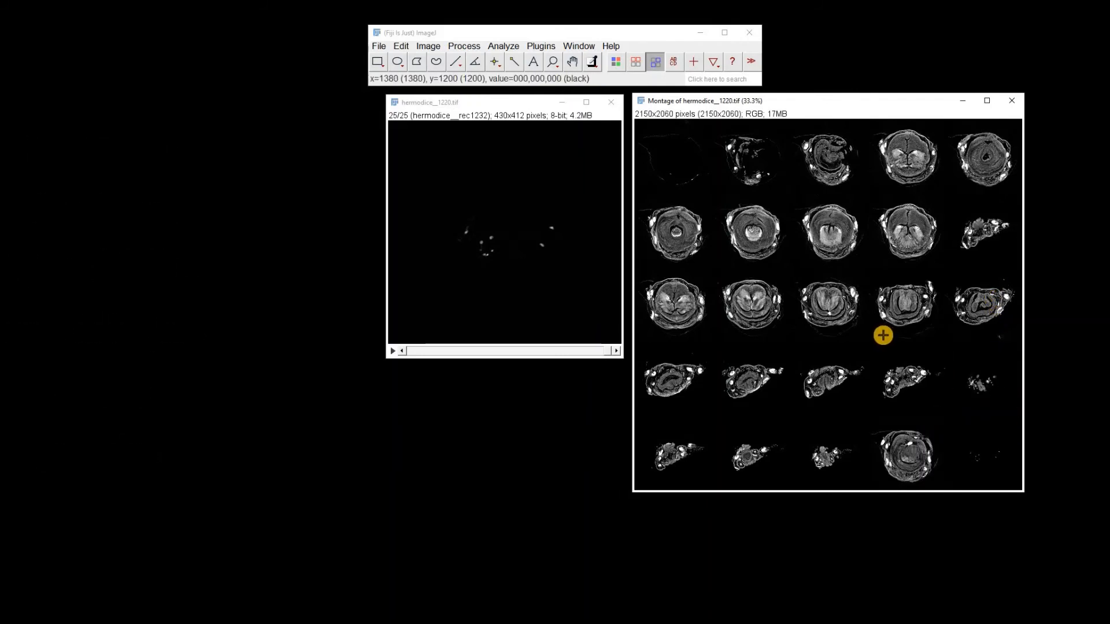
- Select only the last panel of the montage and brighten it by setting its display range to 0–20 in Brightness/Contrast
left_click(636, 65)
left_click(981, 454)
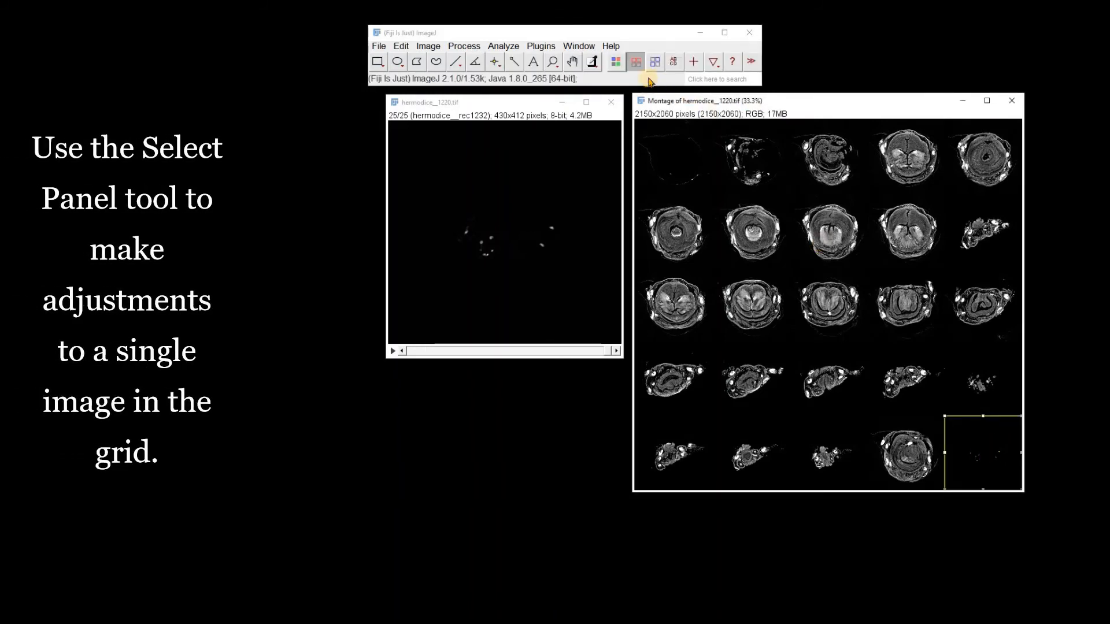
left_click(715, 63)
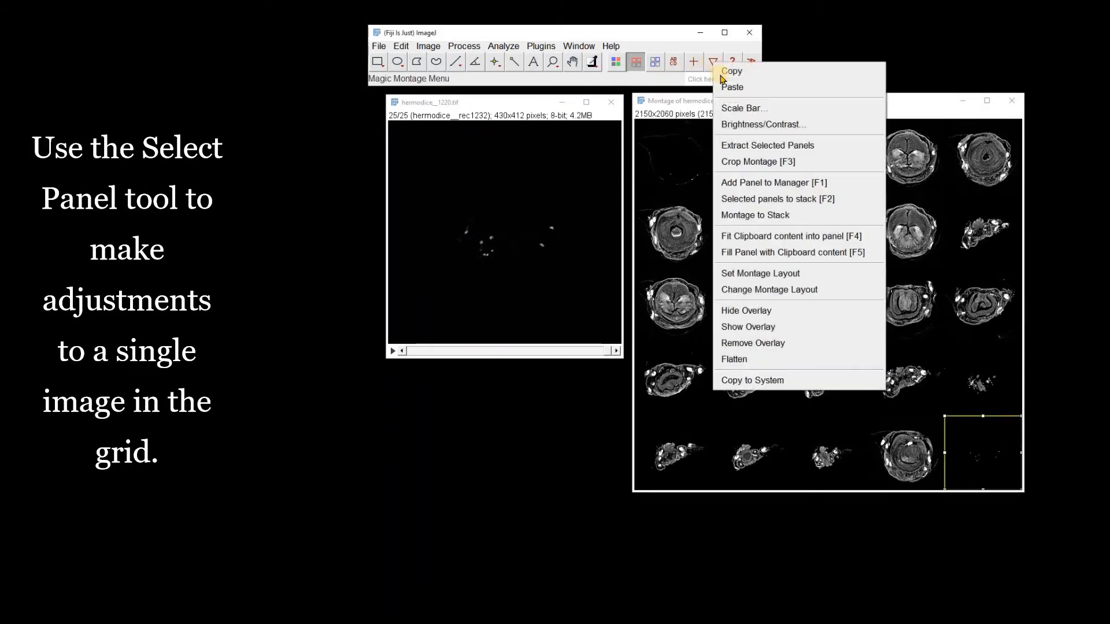
left_click(744, 124)
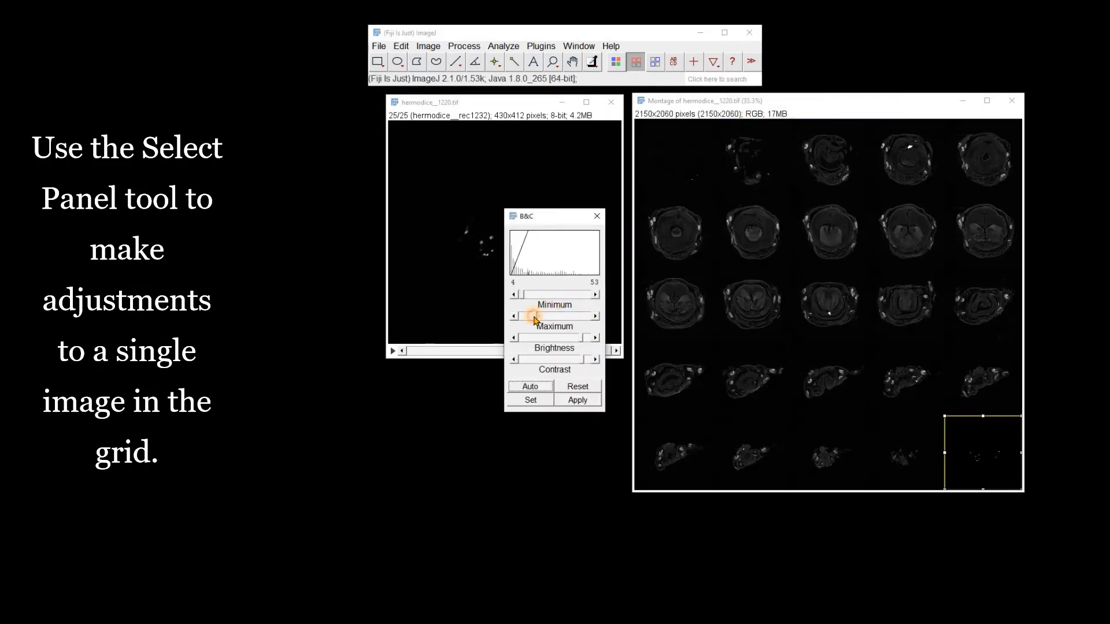
mouse_move(534, 319)
left_mouse_down()
mouse_move(557, 320)
mouse_move(525, 316)
left_mouse_up()
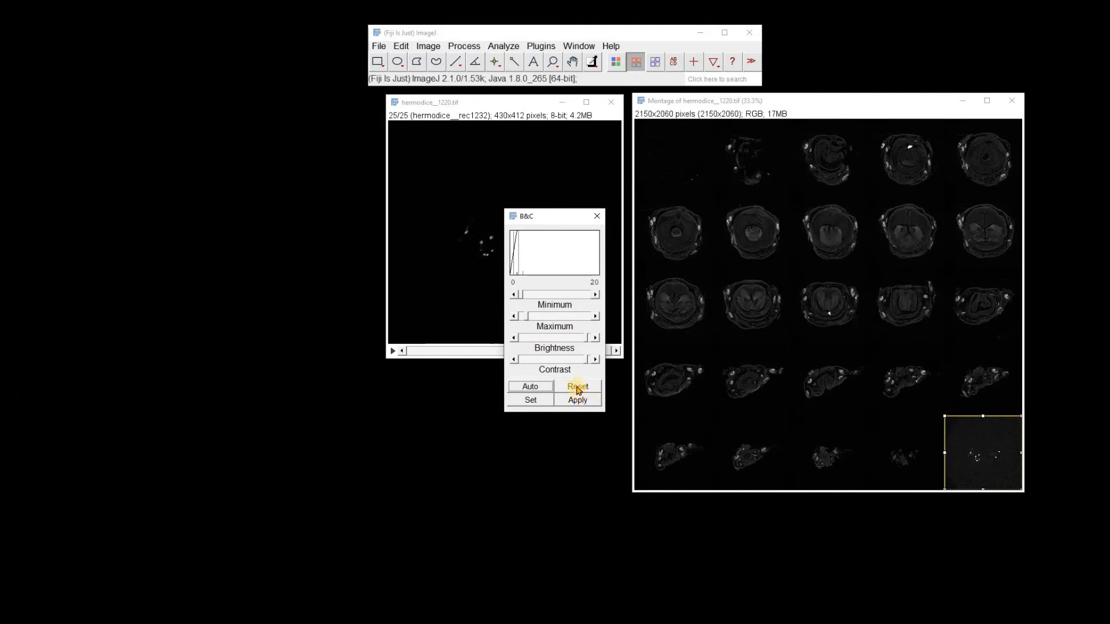
- Reset the last panel's display range and set the Annotation Tool's label position to Upper left
left_click(579, 388)
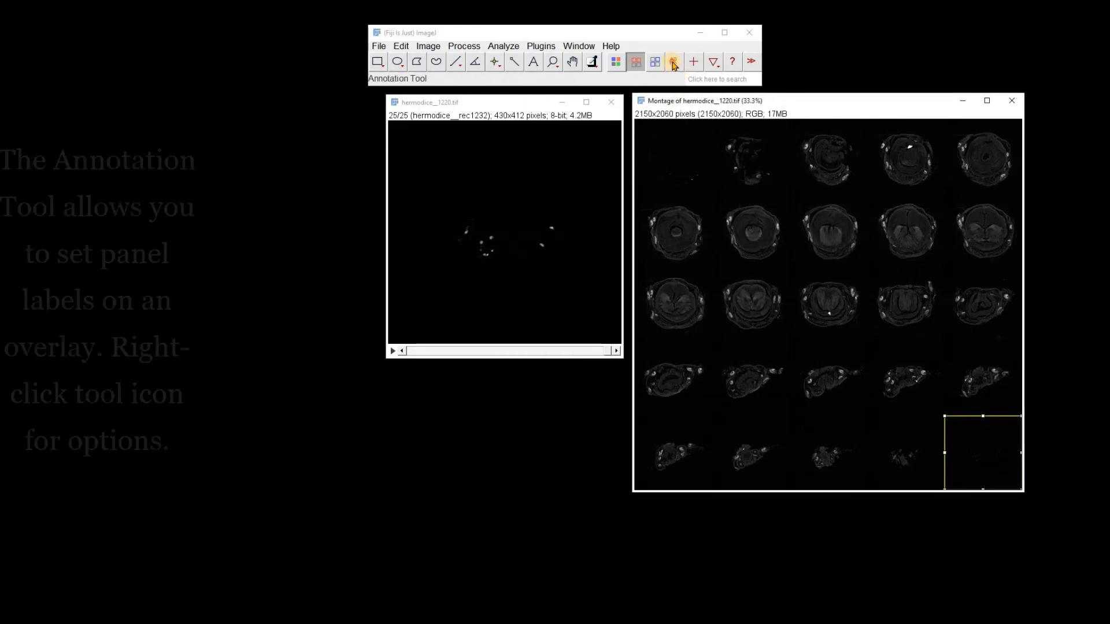
right_click(673, 64)
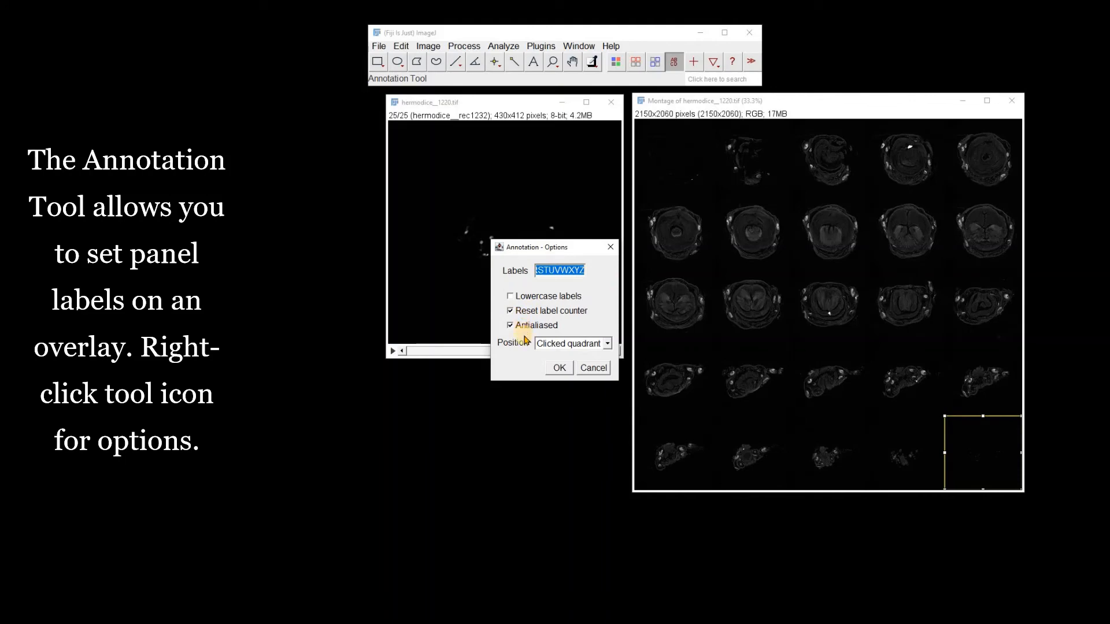
left_click(608, 345)
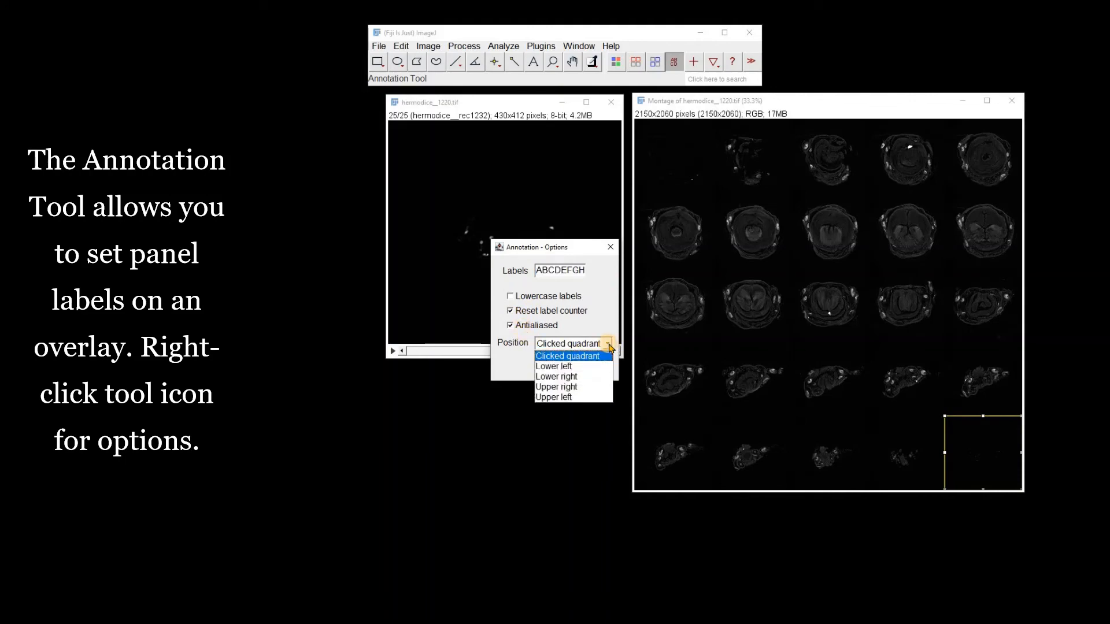
left_click(561, 398)
left_click(560, 369)
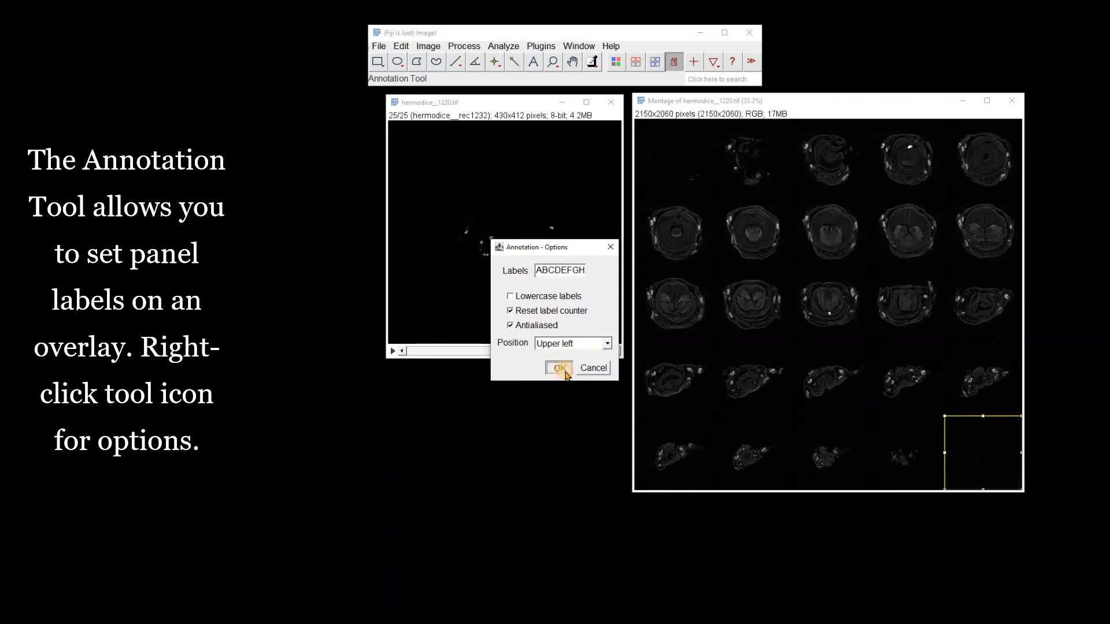
- Label the five first-row panels A to E and the first panel of the second row F
left_click(658, 133)
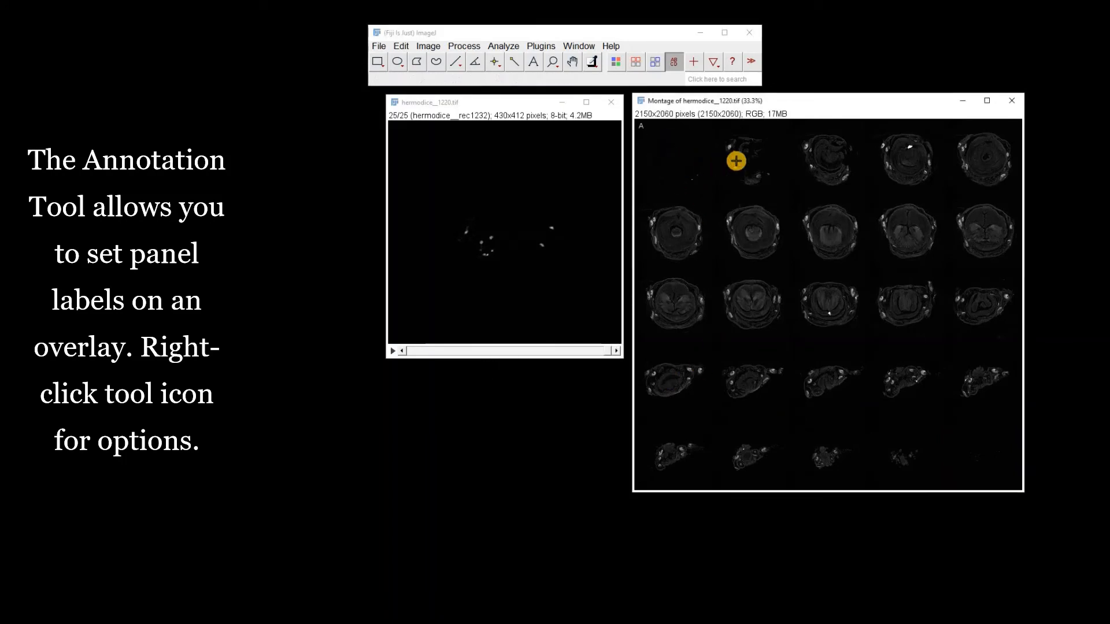
left_click(742, 153)
left_click(812, 152)
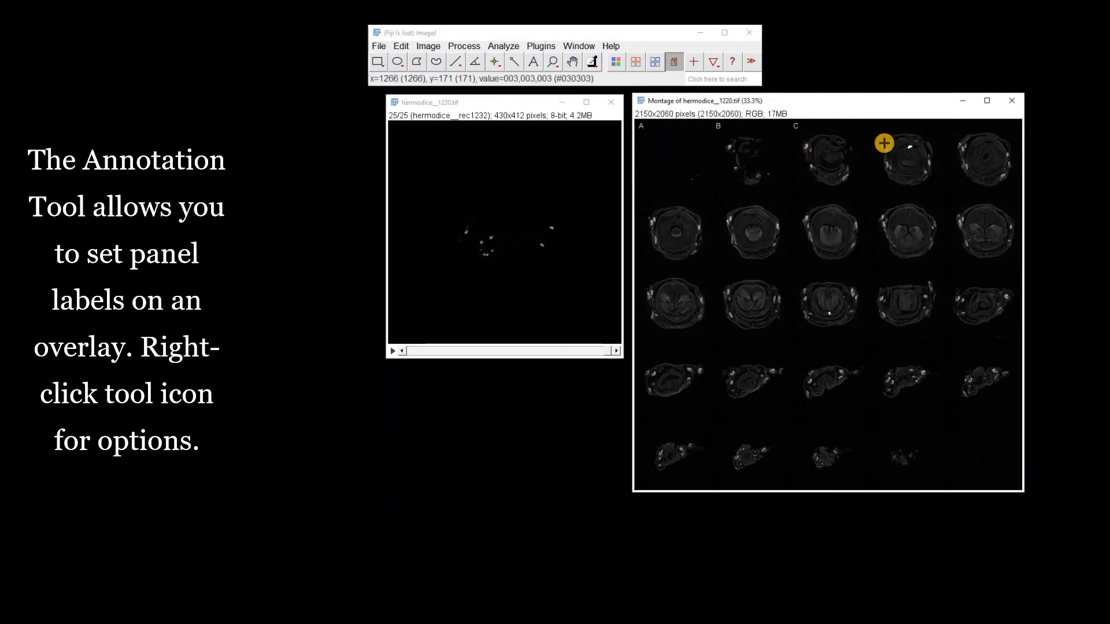
left_click(904, 148)
left_click(972, 153)
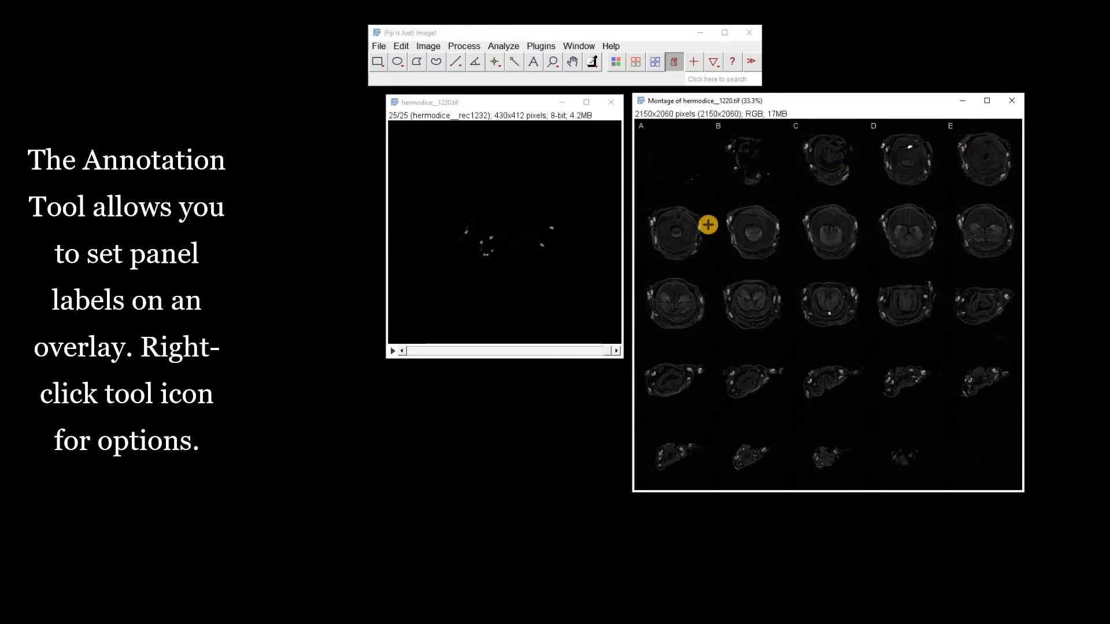
left_click(688, 225)
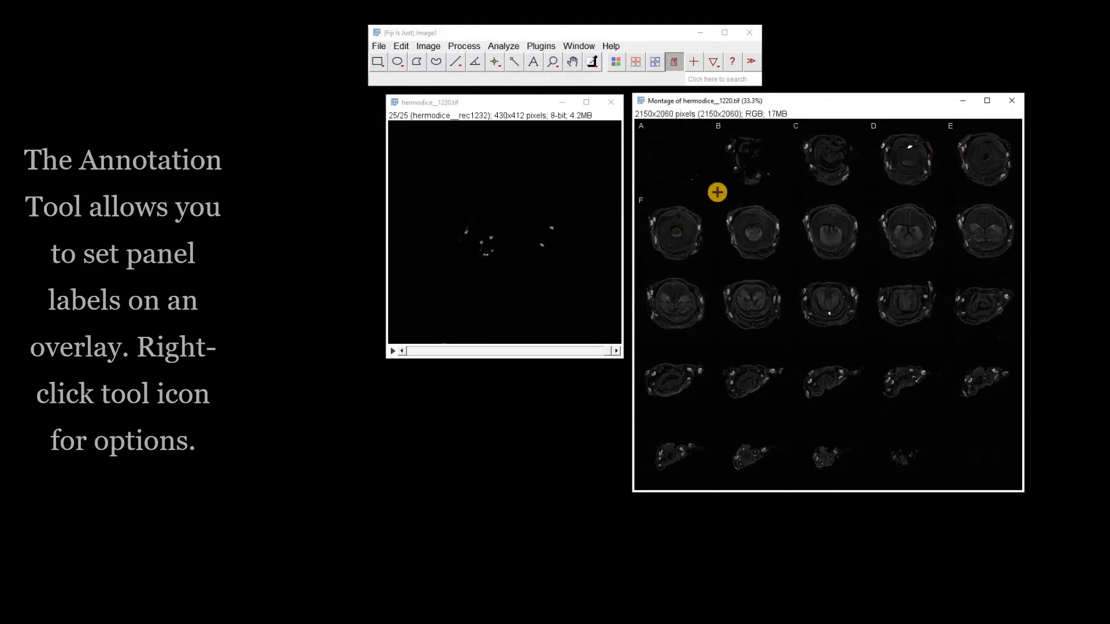
- Apply automatic Brightness/Contrast to the whole montage, giving a display range of 4–71, and close the adjustment dialog
left_click(714, 63)
left_click(752, 123)
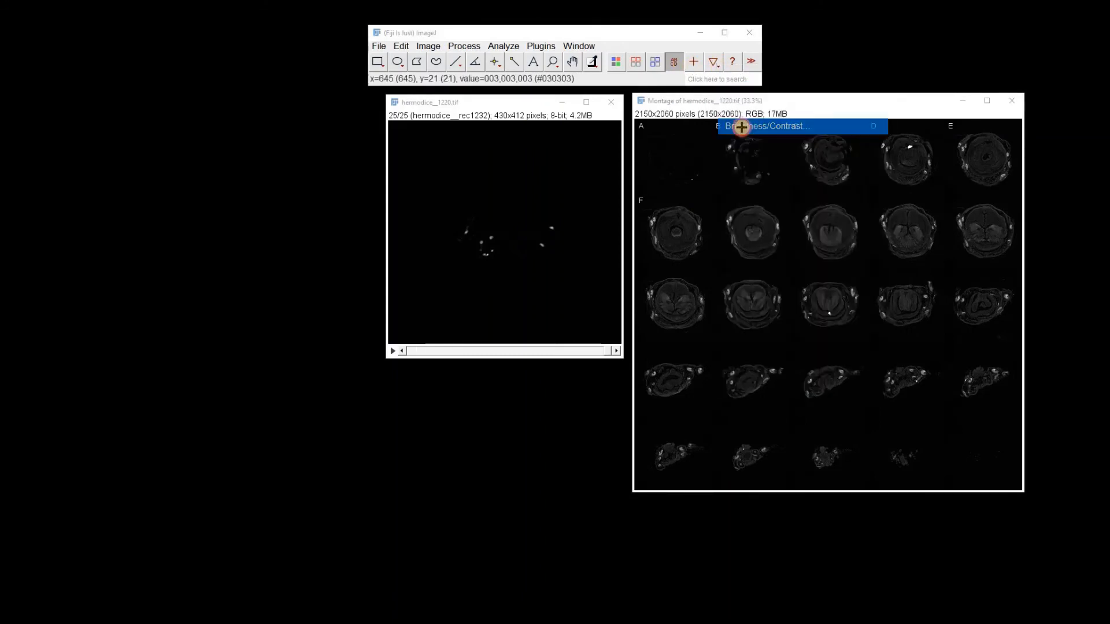
left_click(537, 390)
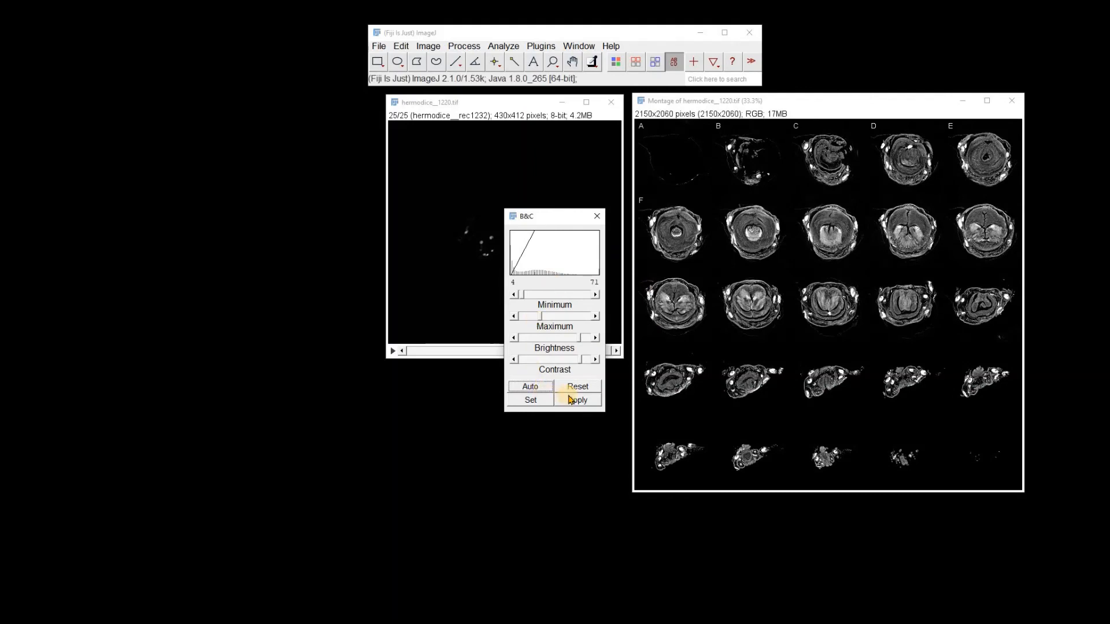
left_click(596, 218)
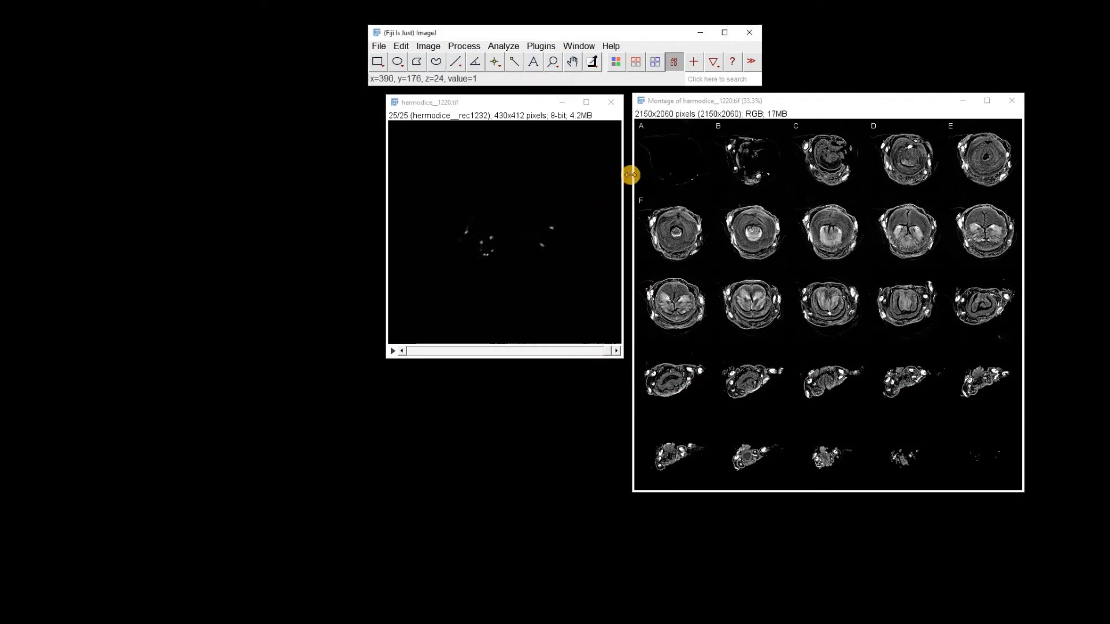
- Add an empty sixth column to the montage by moving a panel beyond its edge with the Montage Shuffler Tool
left_click(657, 63)
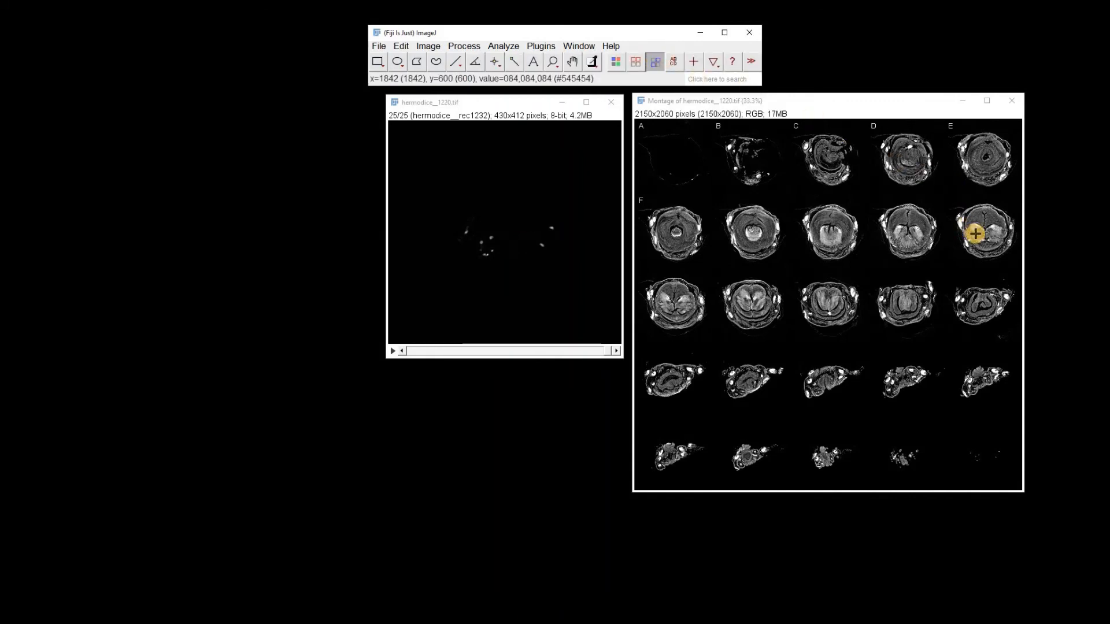
left_click_drag(976, 234, 1029, 175)
left_click_drag(946, 105, 774, 123)
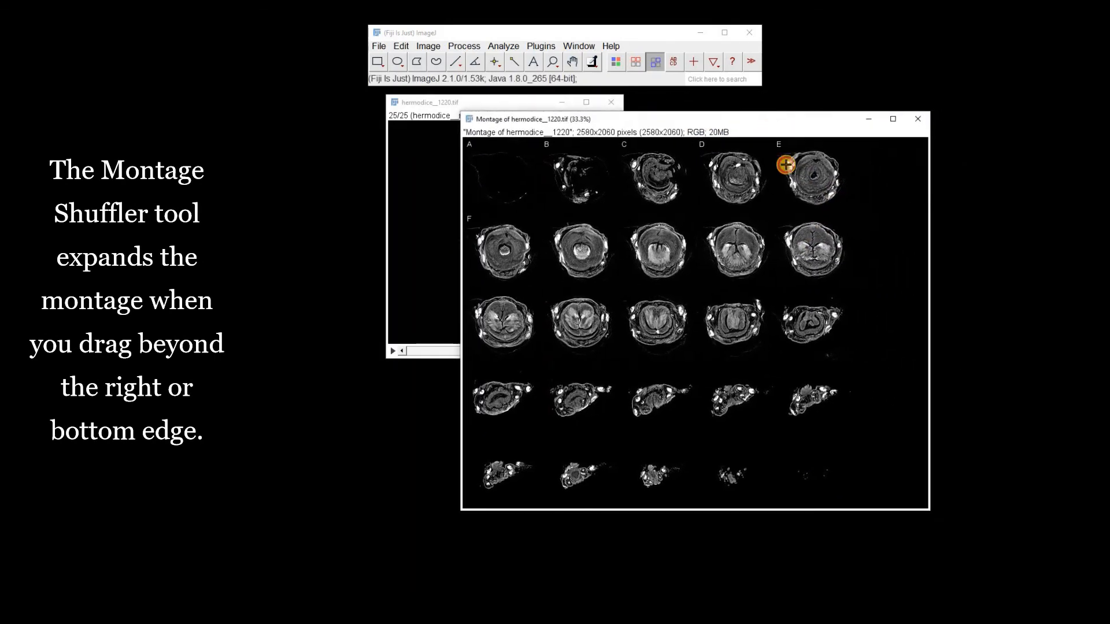
- Open the Fly Brain sample stack and move its window away from the middle of the montage
left_click(379, 48)
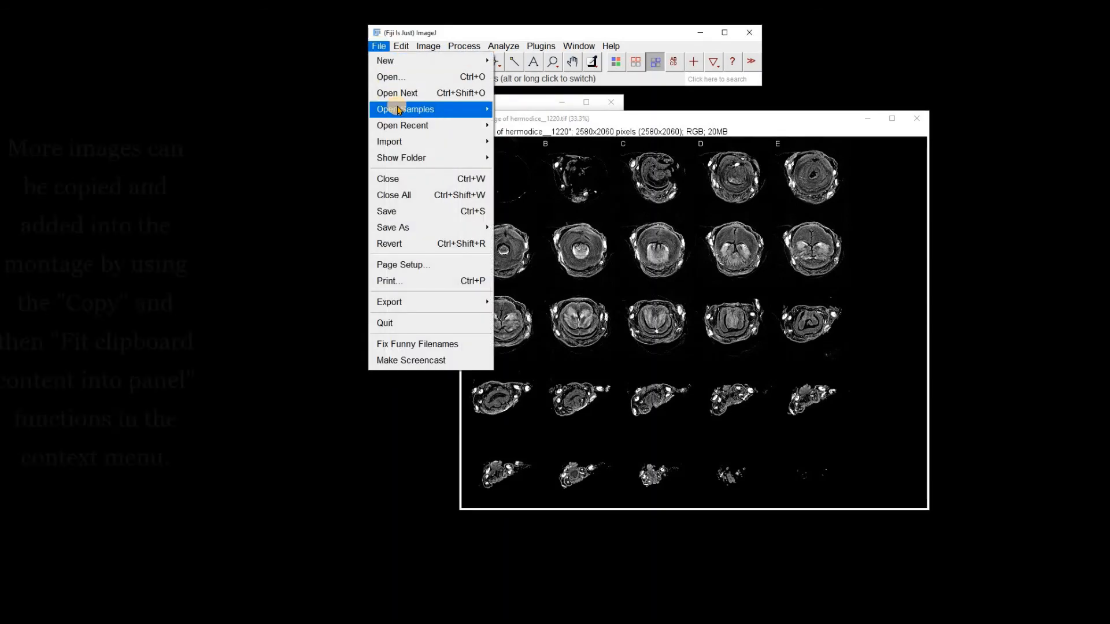
mouse_move(399, 109)
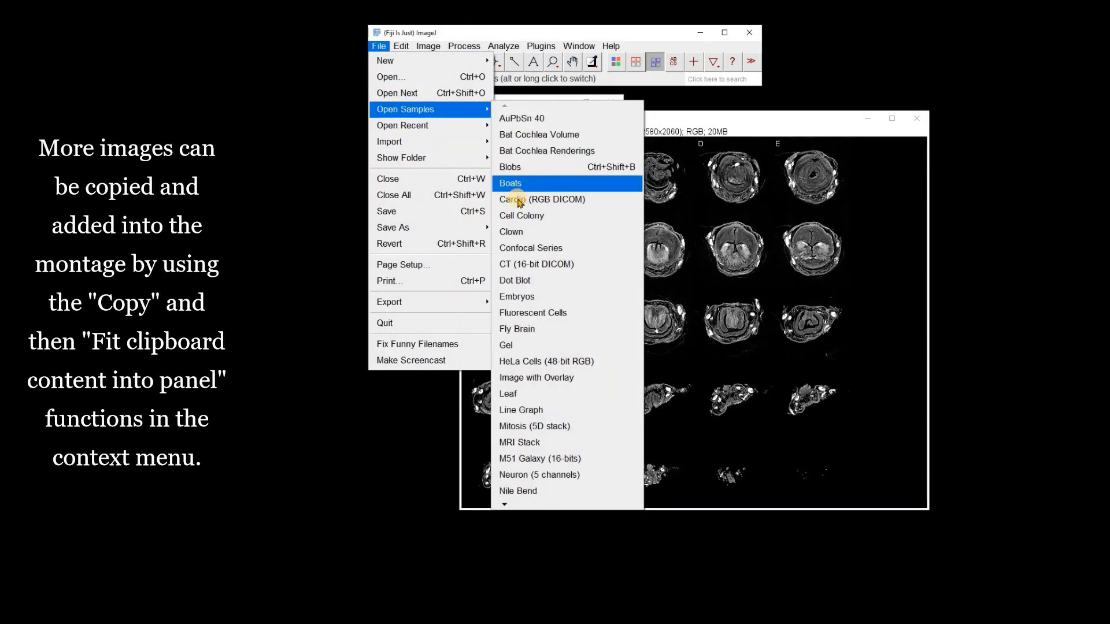
left_click(522, 329)
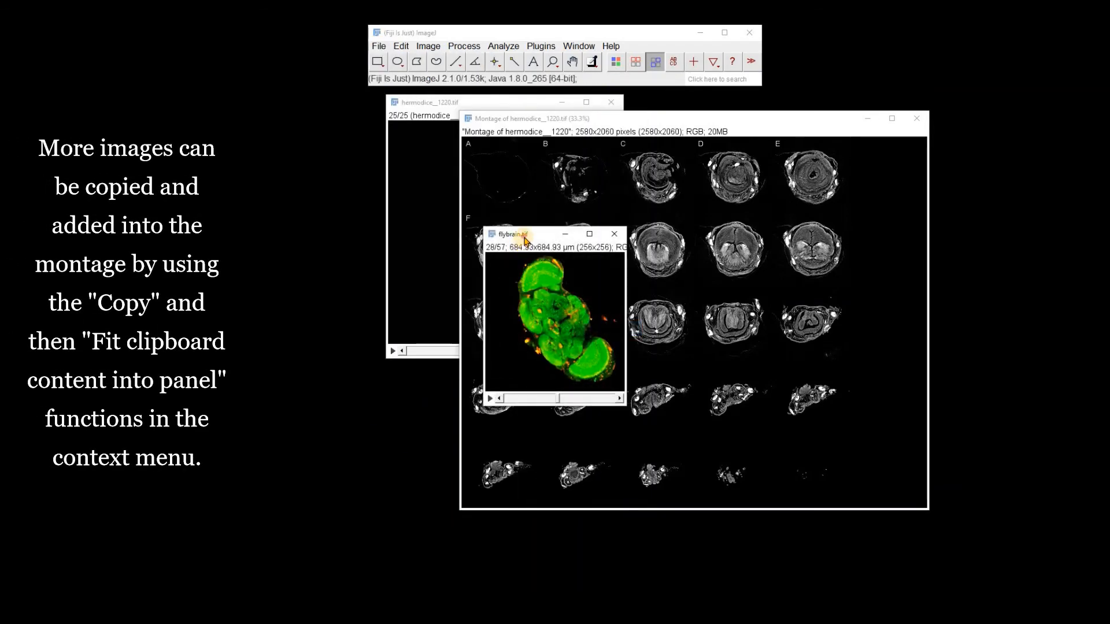
left_click_drag(529, 237, 409, 174)
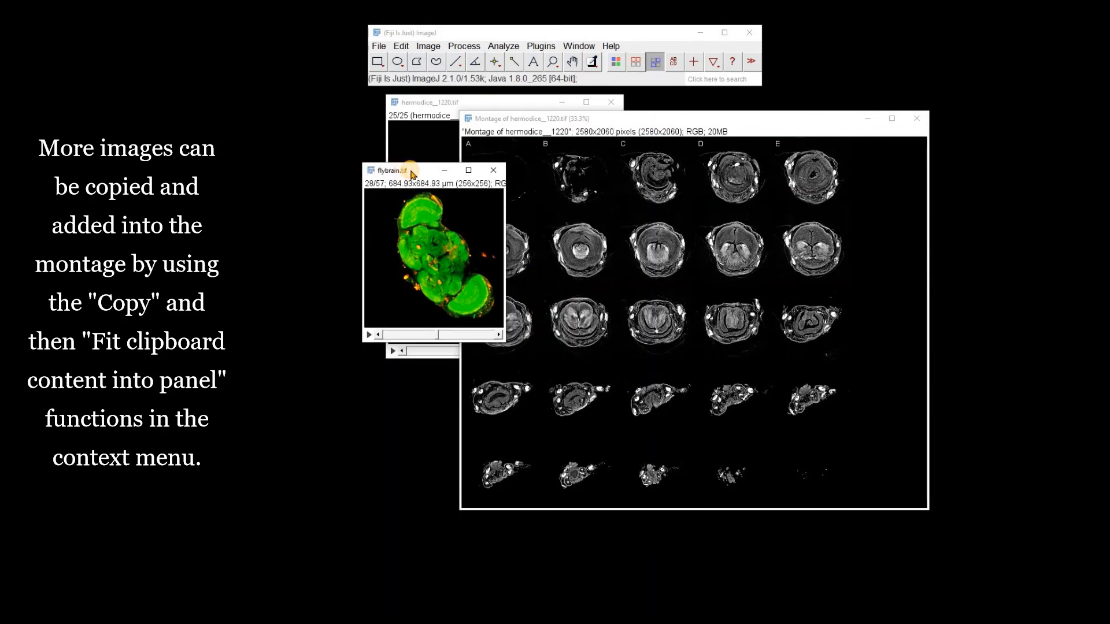
- Copy the displayed fly brain slice and fit it into the empty last panel of the montage's first row
left_click(713, 62)
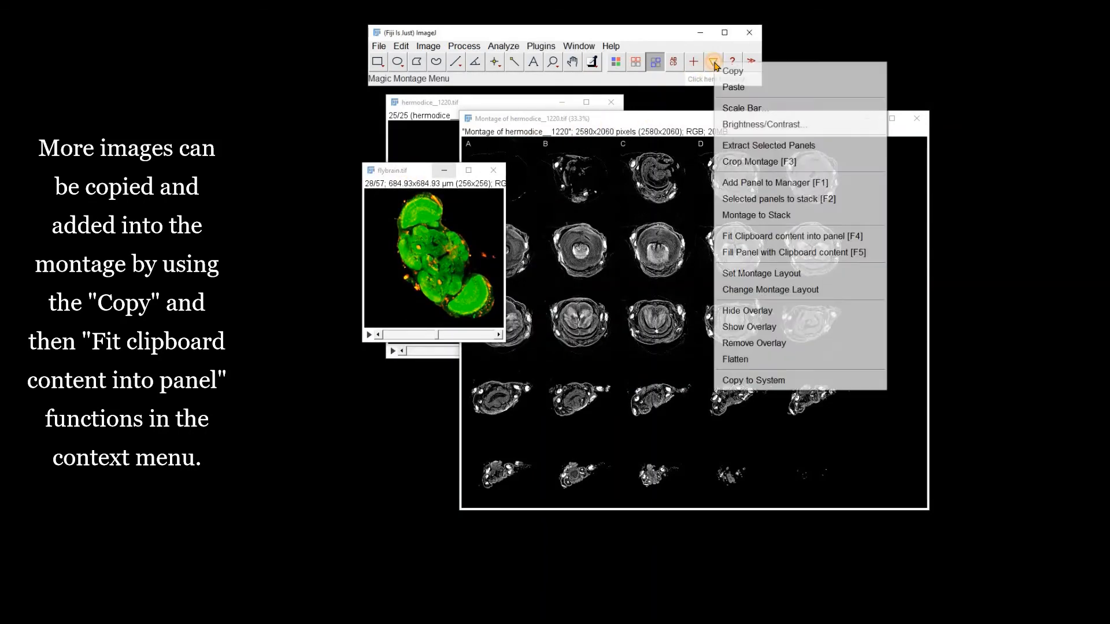
left_click(729, 72)
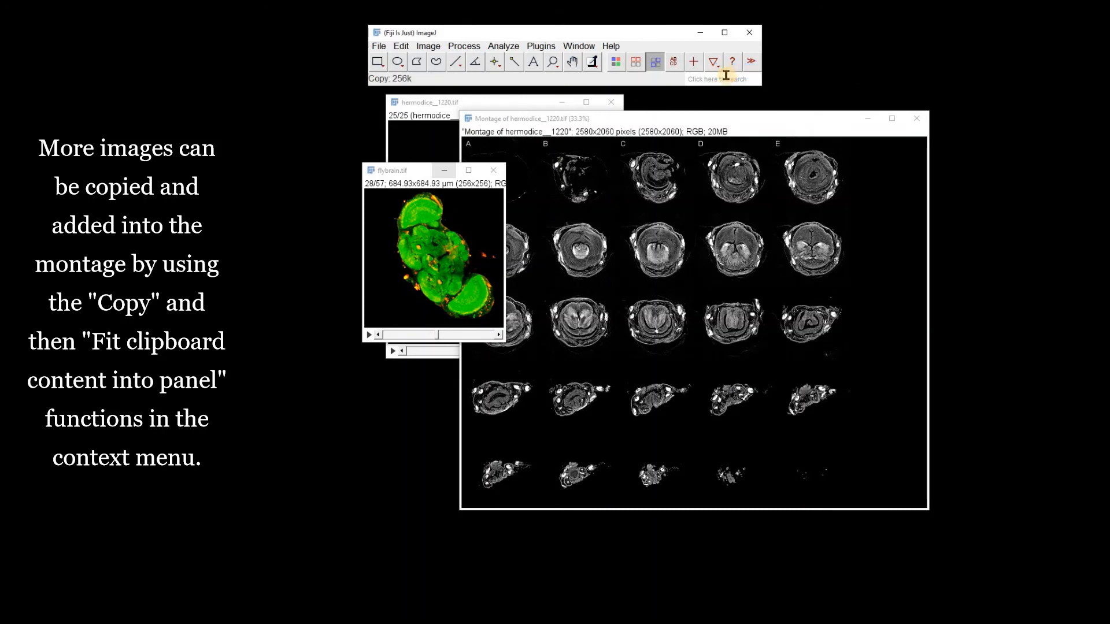
left_click(636, 64)
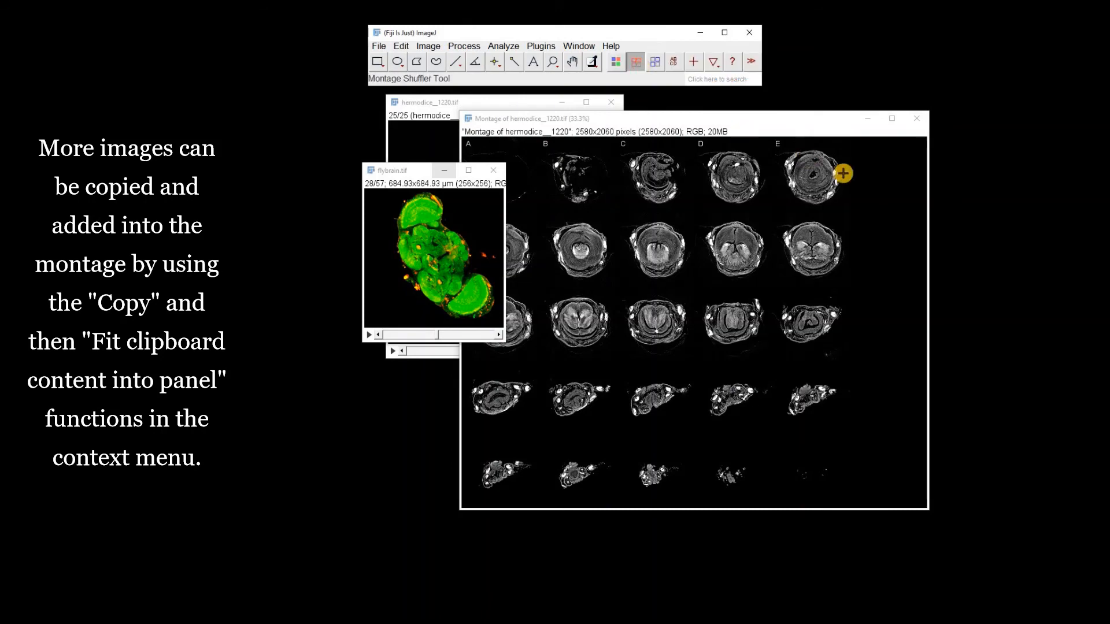
left_click(883, 173)
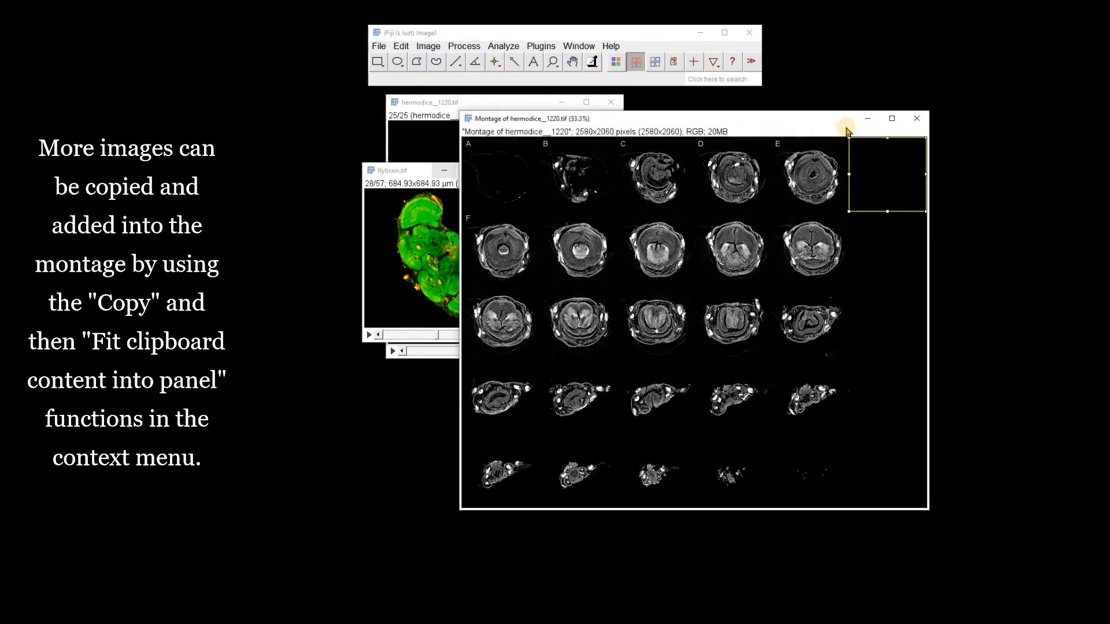
left_click(715, 63)
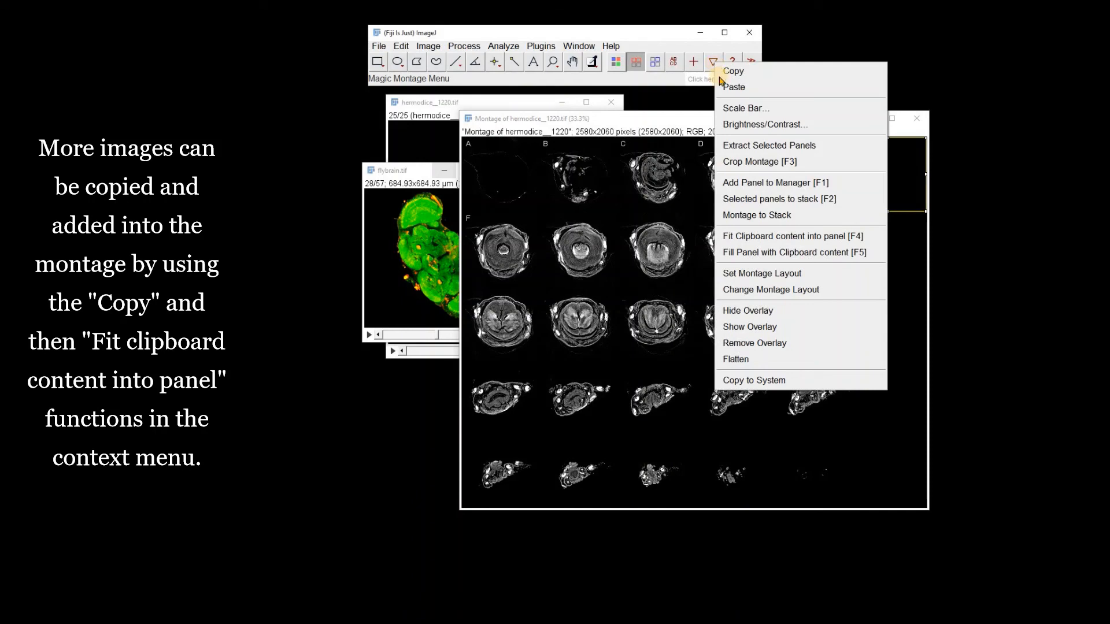
left_click(772, 237)
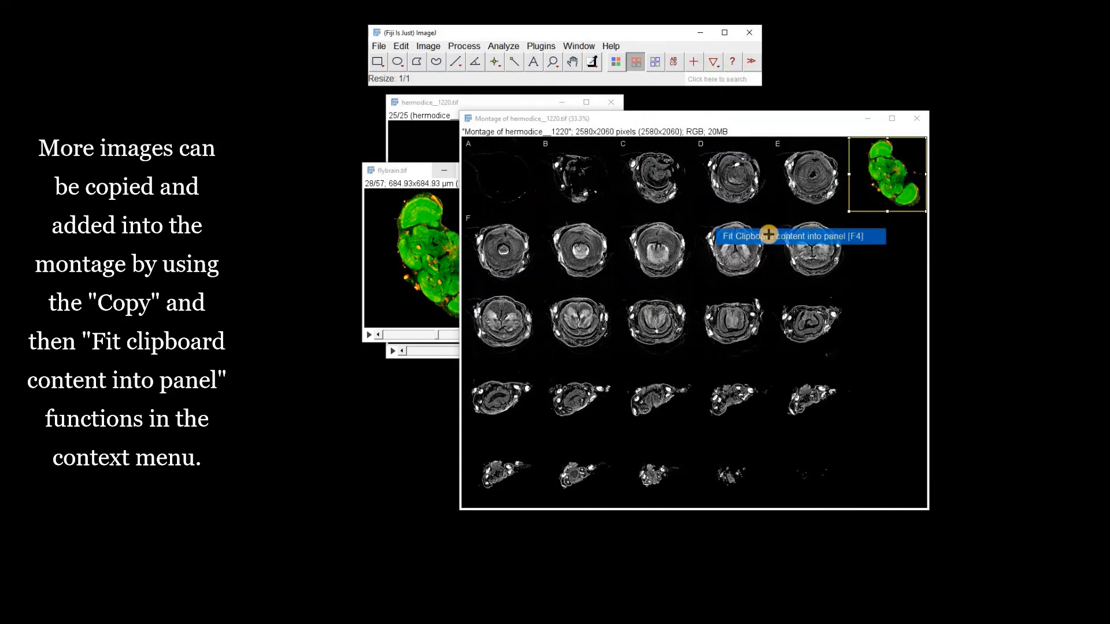
- Show slice 42 of the fly brain stack, enlarge it to 300%, and move its window to uncover the montage's last column
left_click(407, 178)
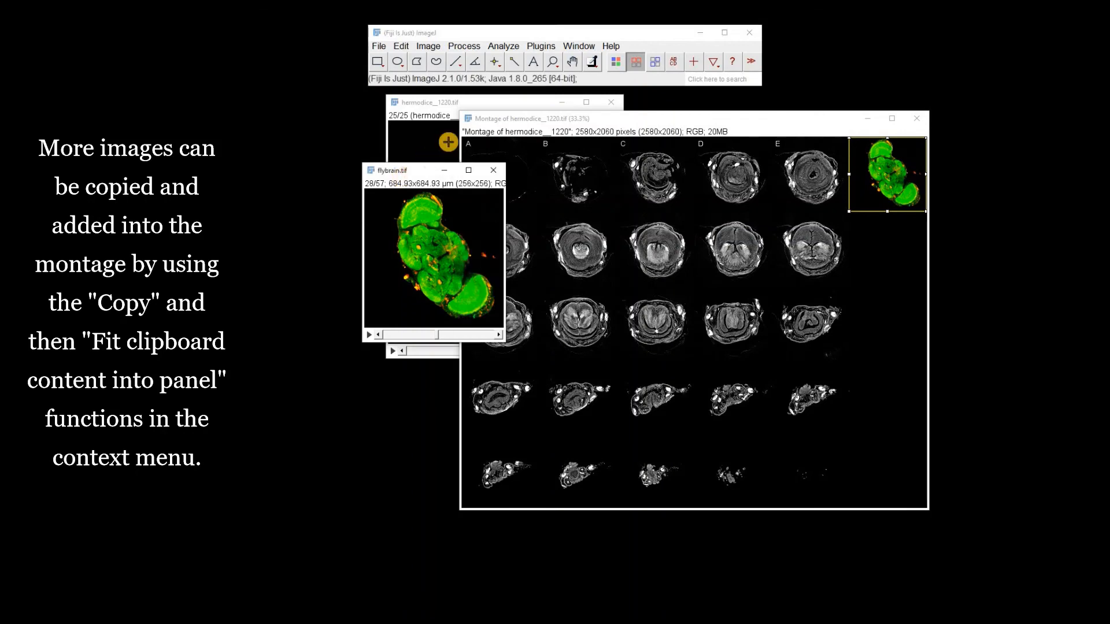
left_click(553, 61)
left_click_drag(440, 339, 463, 343)
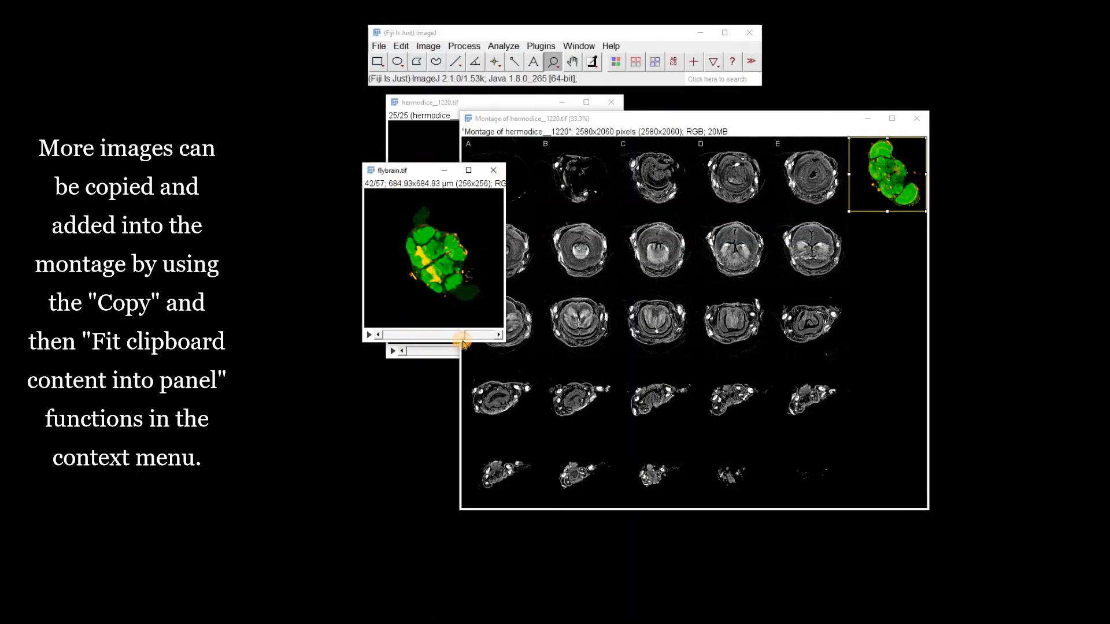
left_click(441, 283)
left_click(471, 298)
left_click(509, 332)
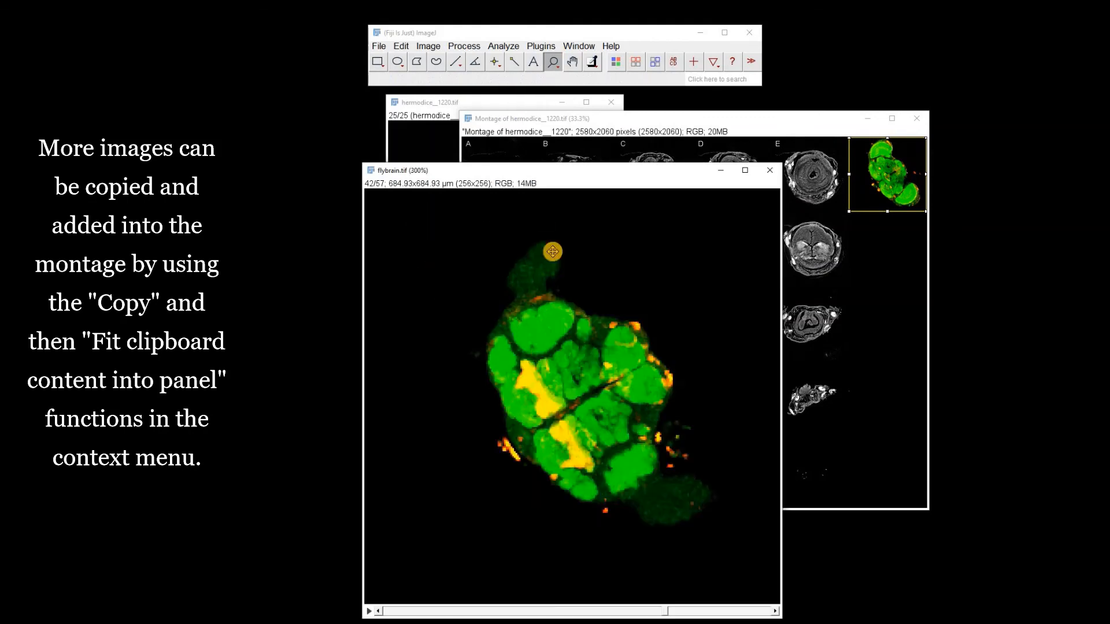
left_click_drag(540, 174, 465, 129)
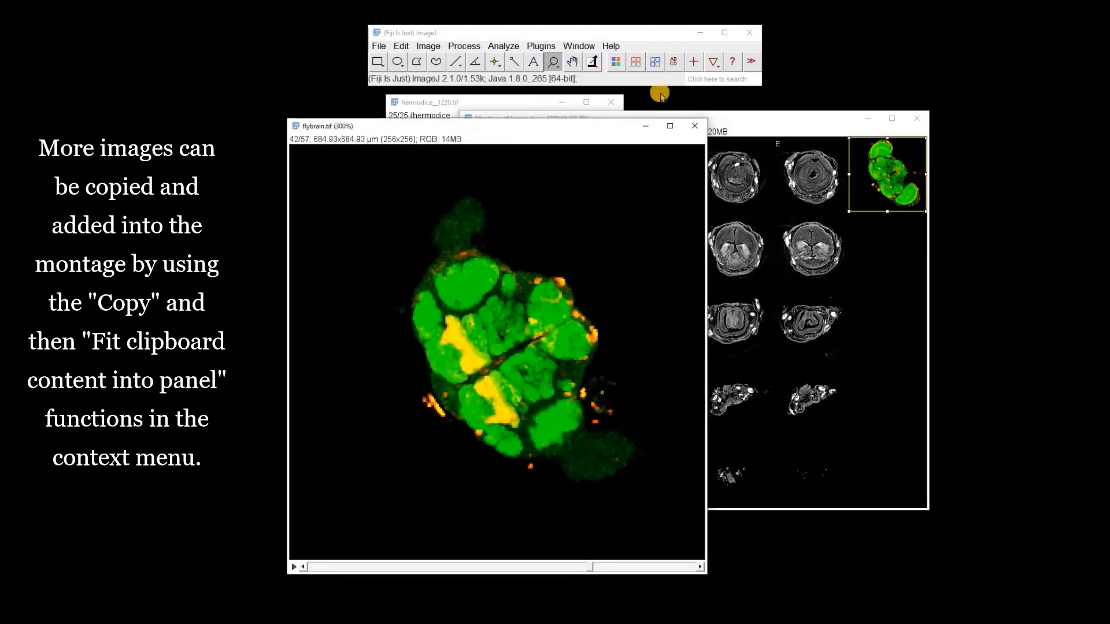
- Copy fly brain slice 42 and fit it into the empty last panel of the montage's second row
left_click(715, 69)
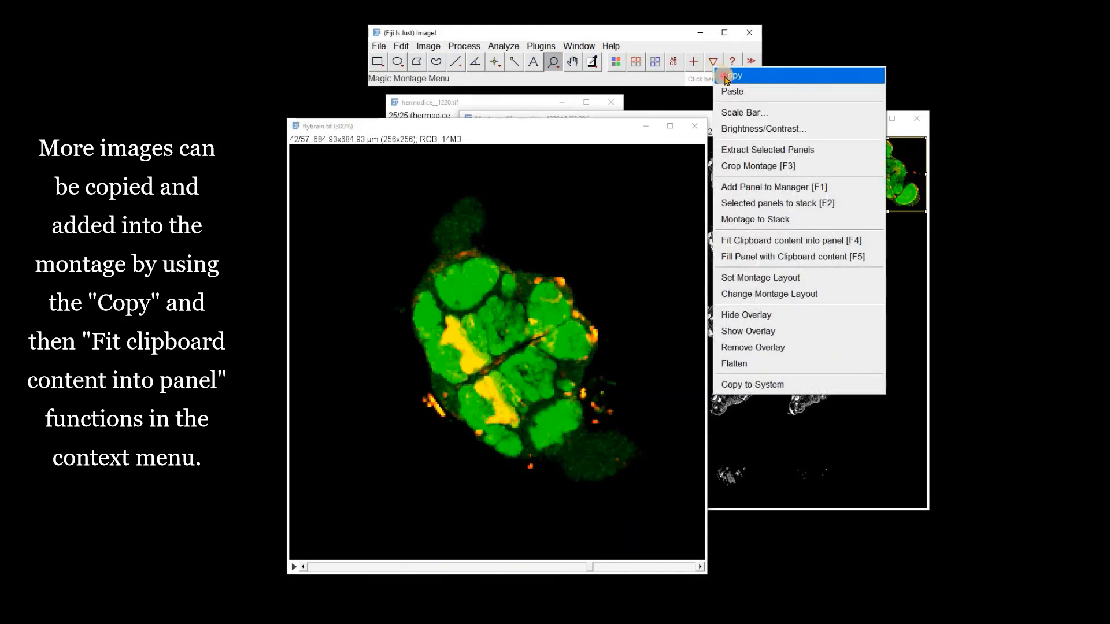
left_click(726, 75)
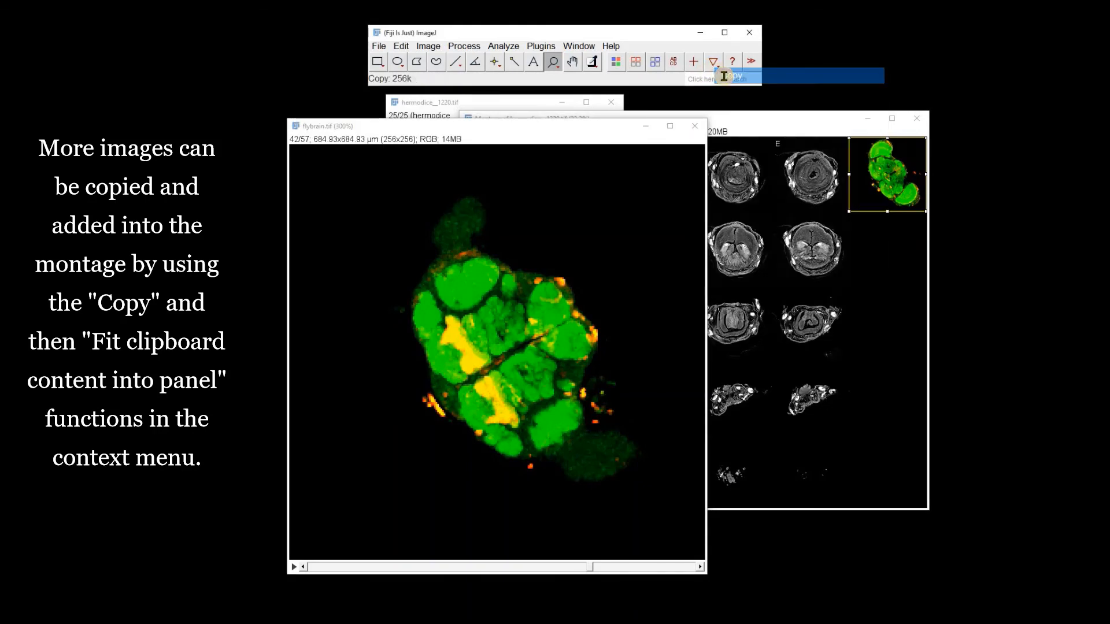
left_click(636, 66)
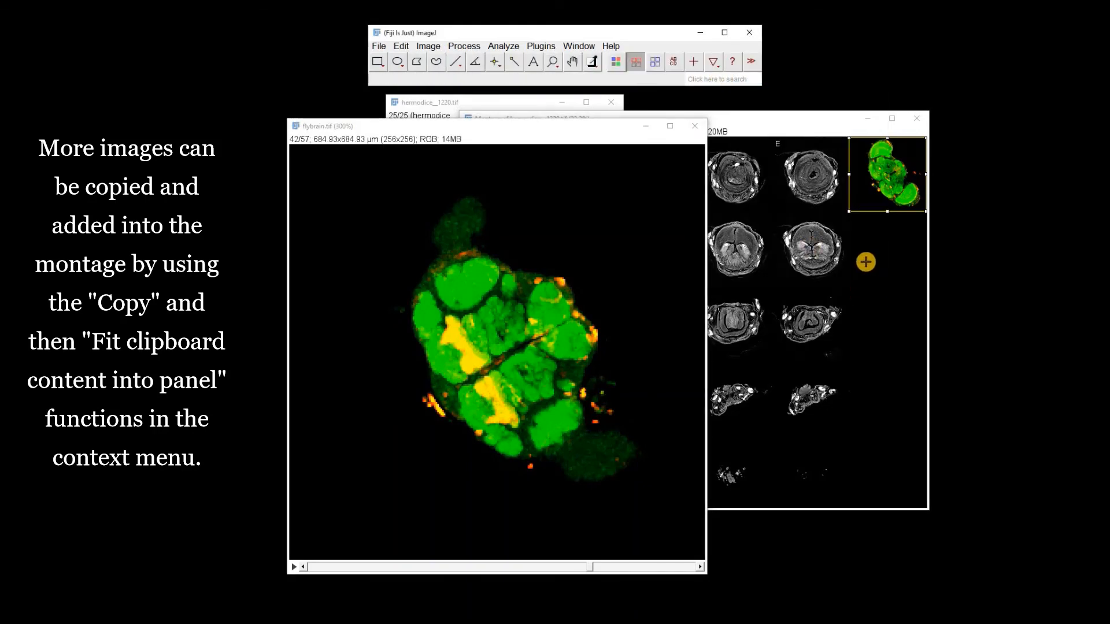
left_click(865, 224)
left_click(717, 68)
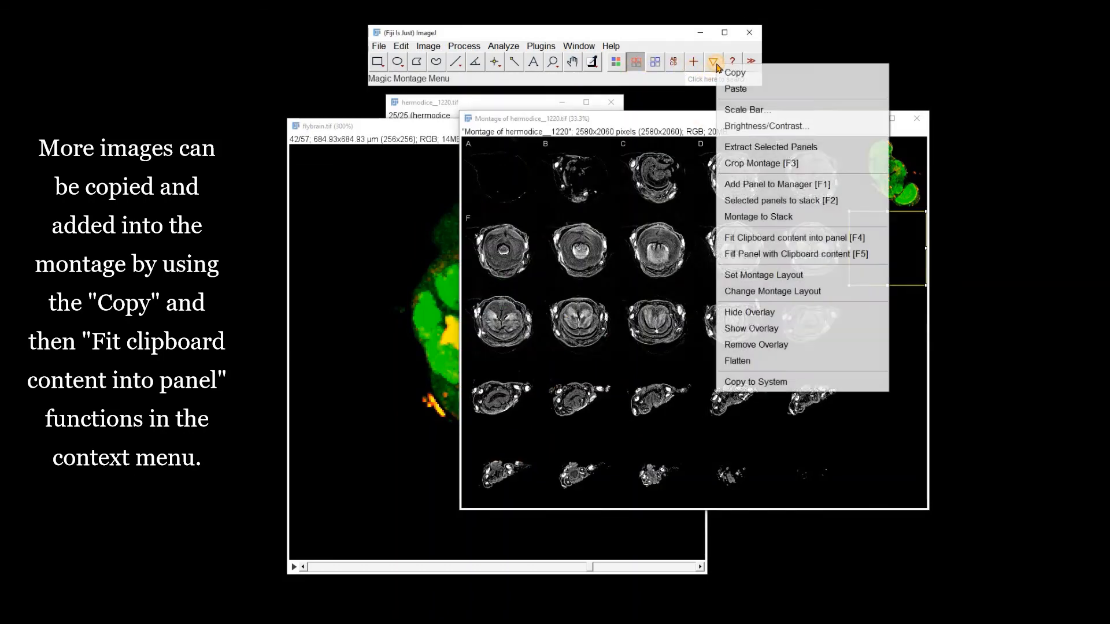
left_click(775, 240)
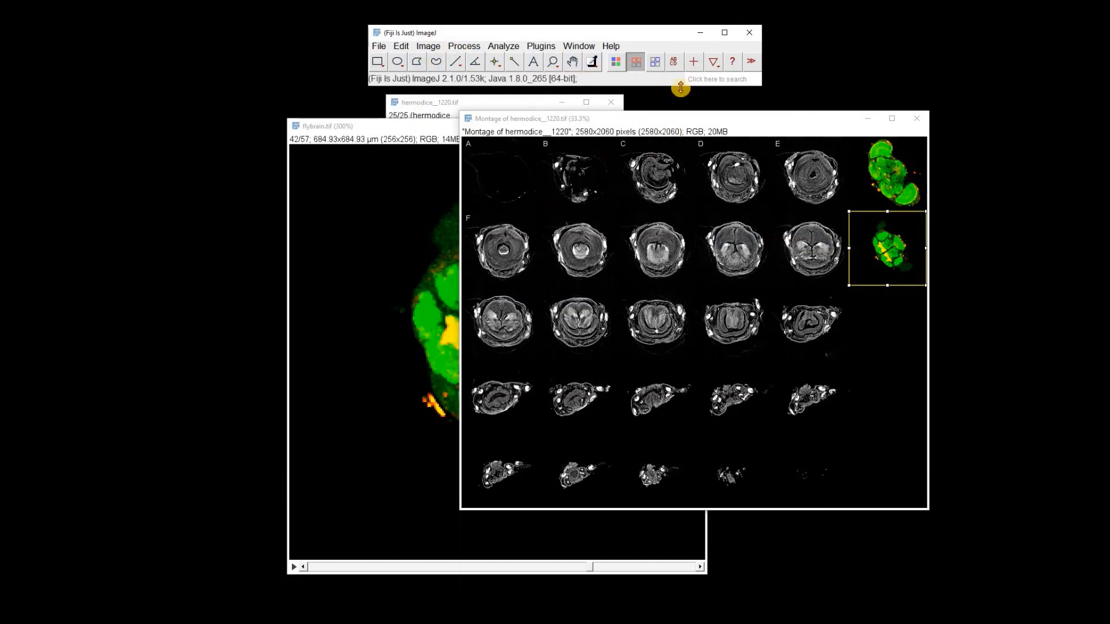
- Remove the label overlay from the montage and flatten the montage into a new single-layer image
left_click(715, 62)
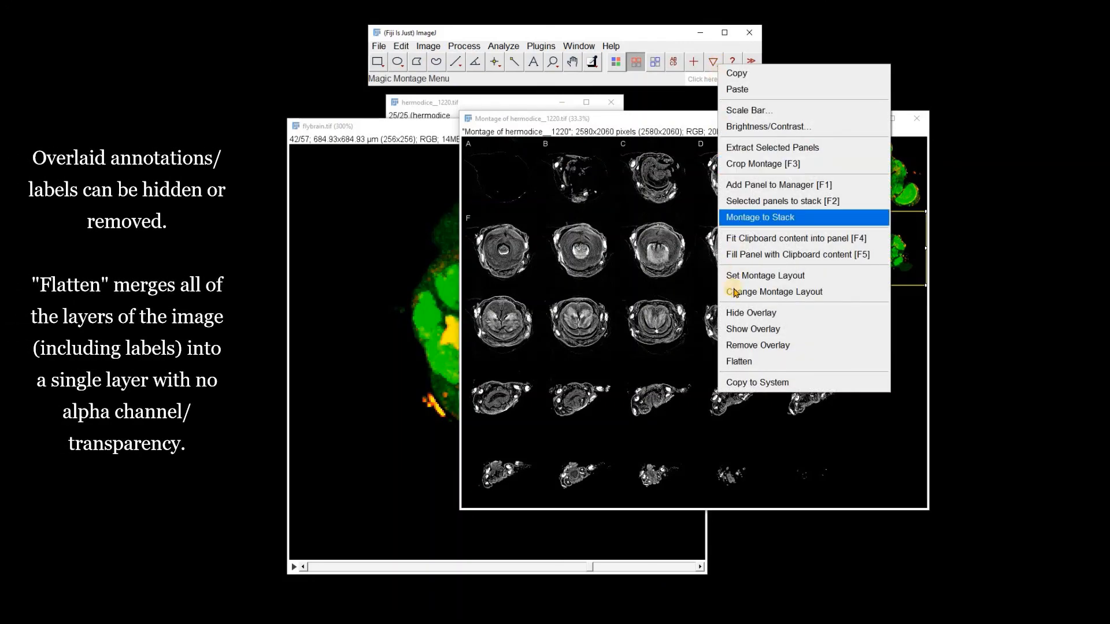
left_click(748, 345)
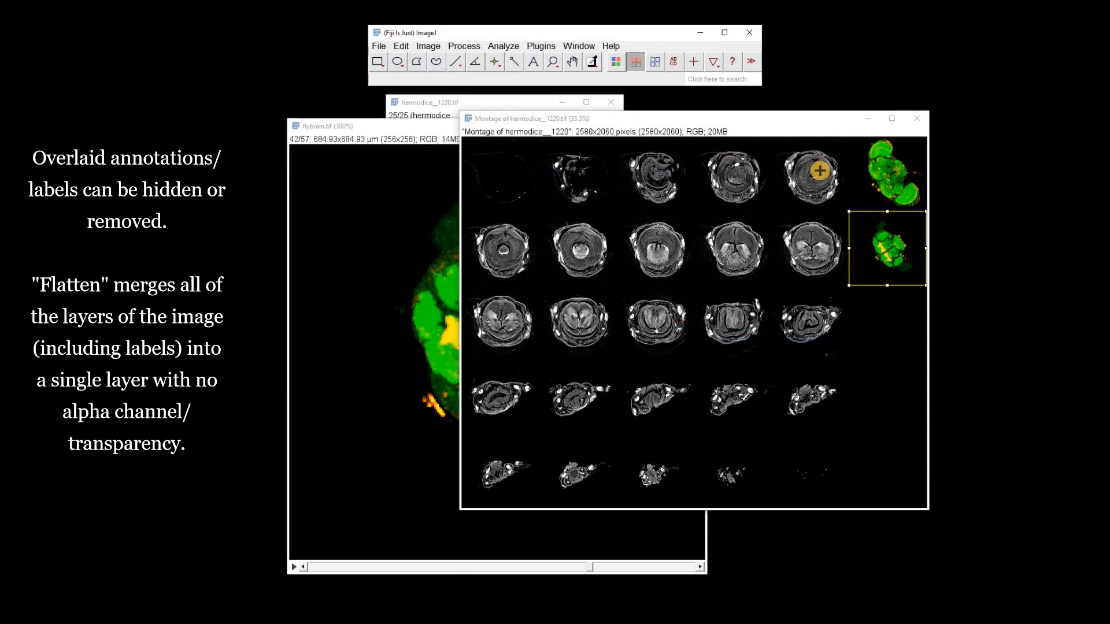
left_click(713, 61)
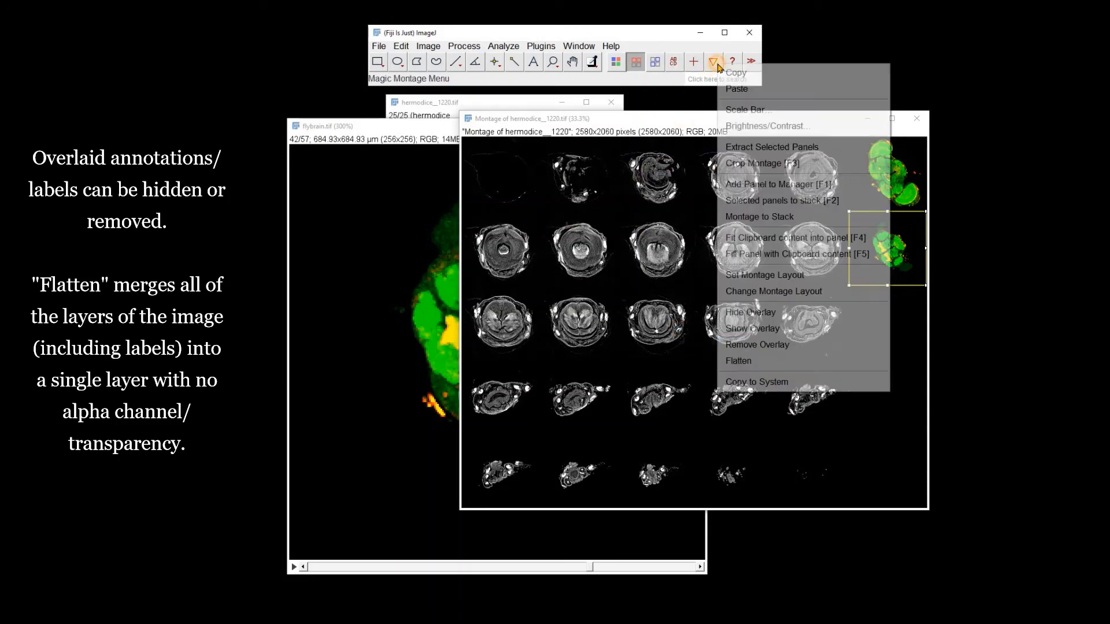
left_click(741, 364)
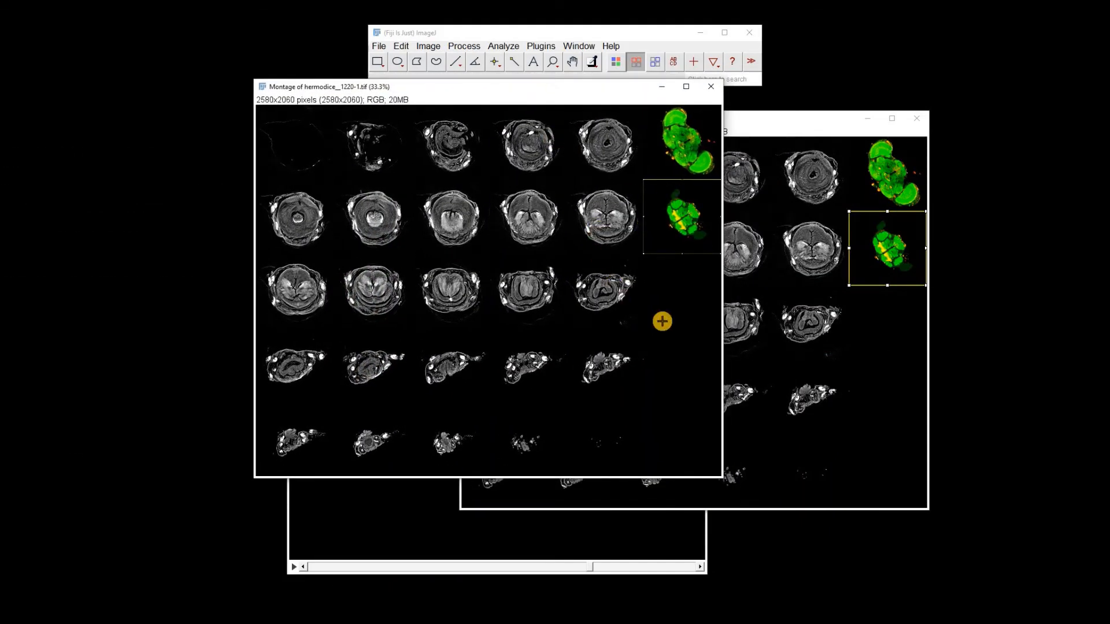
- Close all open images without saving their changes
left_click(379, 47)
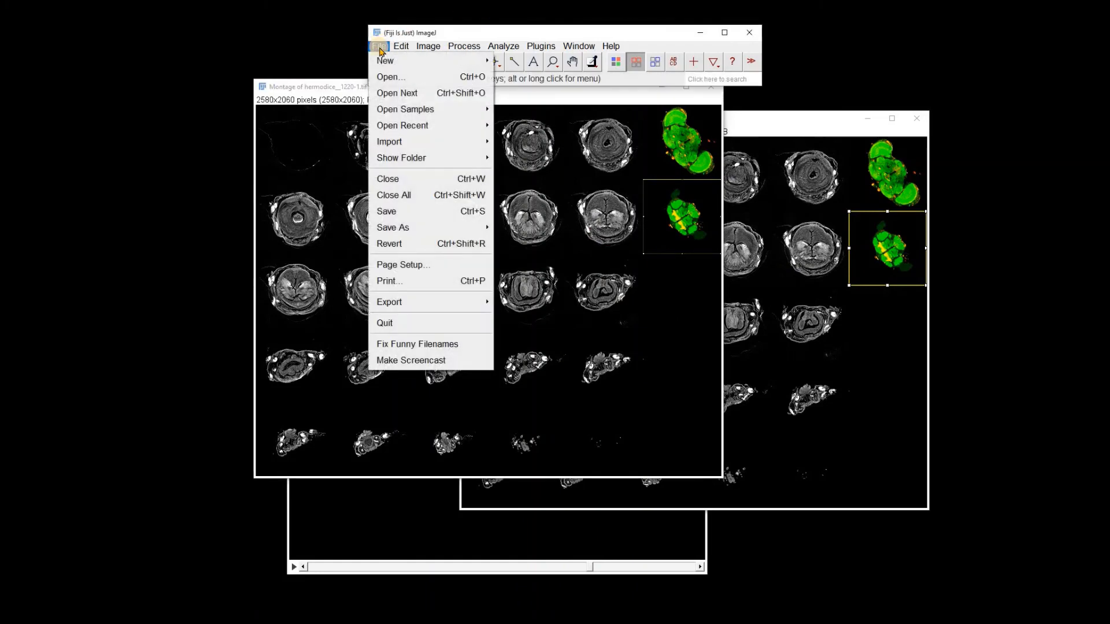
left_click(406, 199)
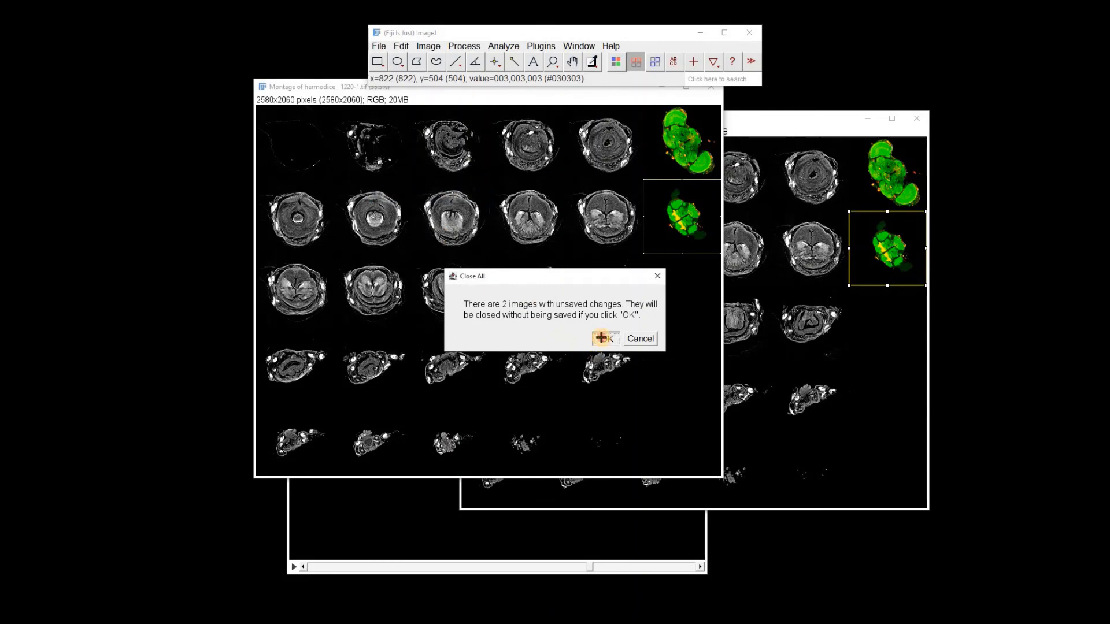
left_click(602, 339)
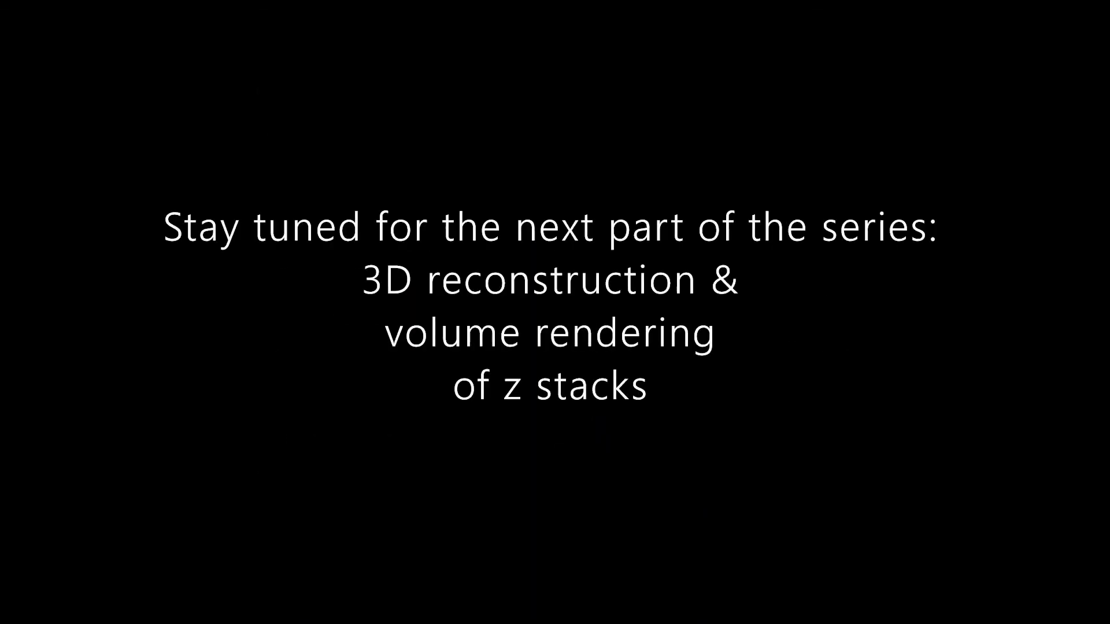